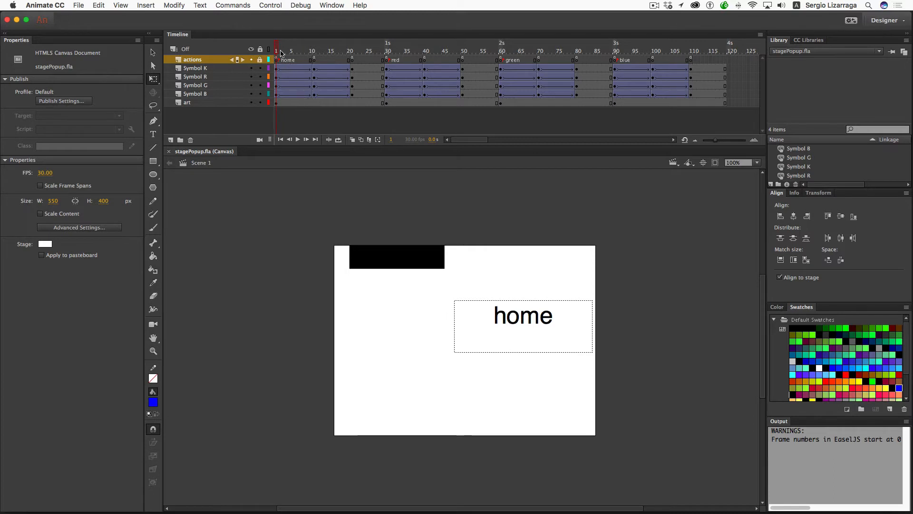
- Review the finished stagePopup timeline at the home and red labels, and test its black, red, green and blue menu buttons in the browser
left_click_drag(278, 51, 387, 58)
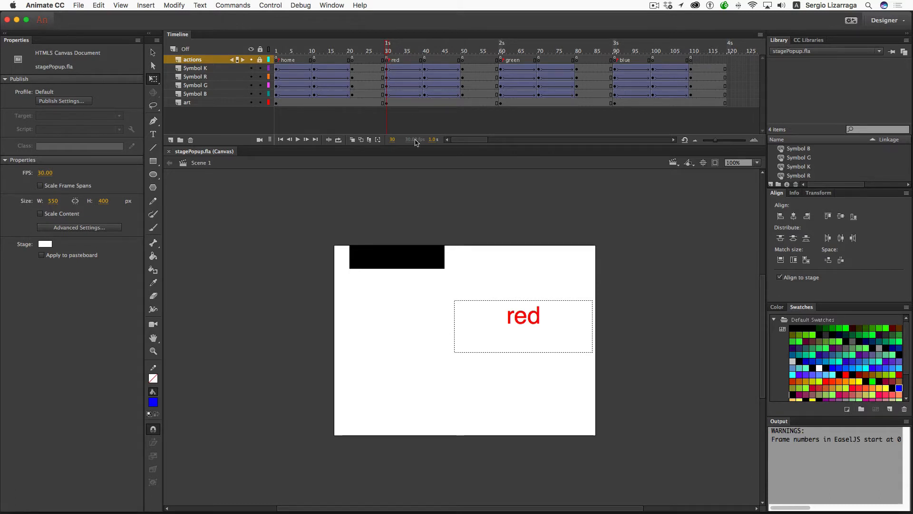
left_click_drag(389, 40, 276, 52)
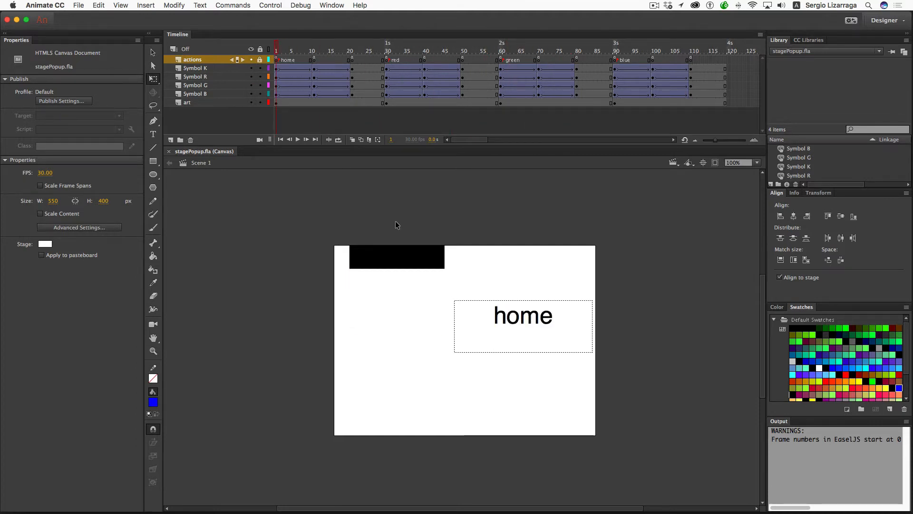
key("super+Return")
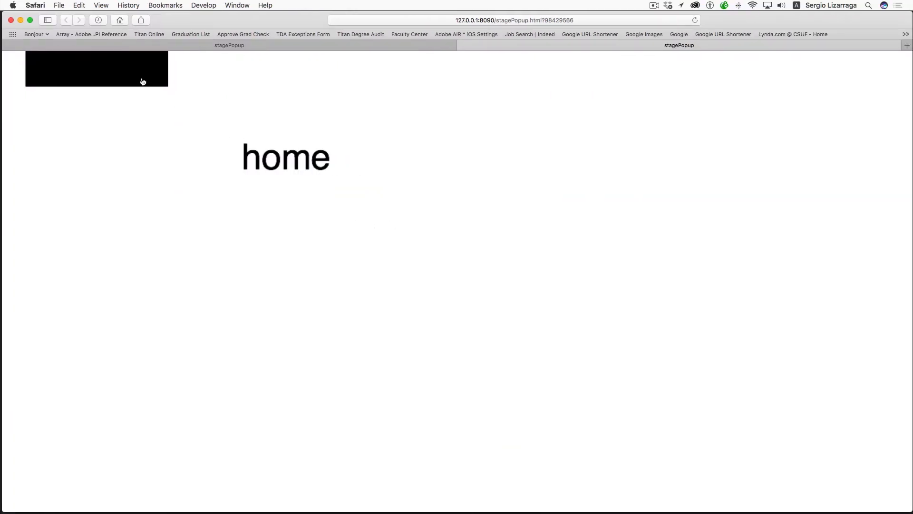
left_click(142, 82)
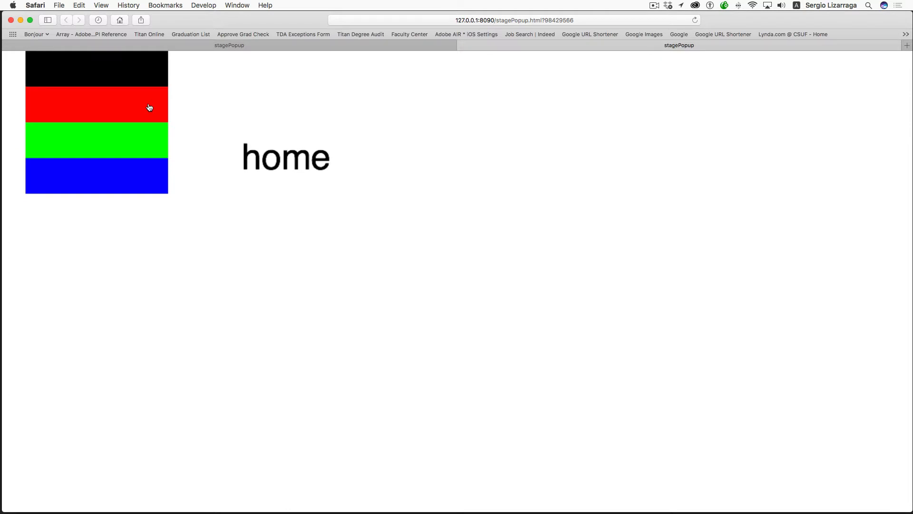
left_click(149, 108)
left_click(134, 72)
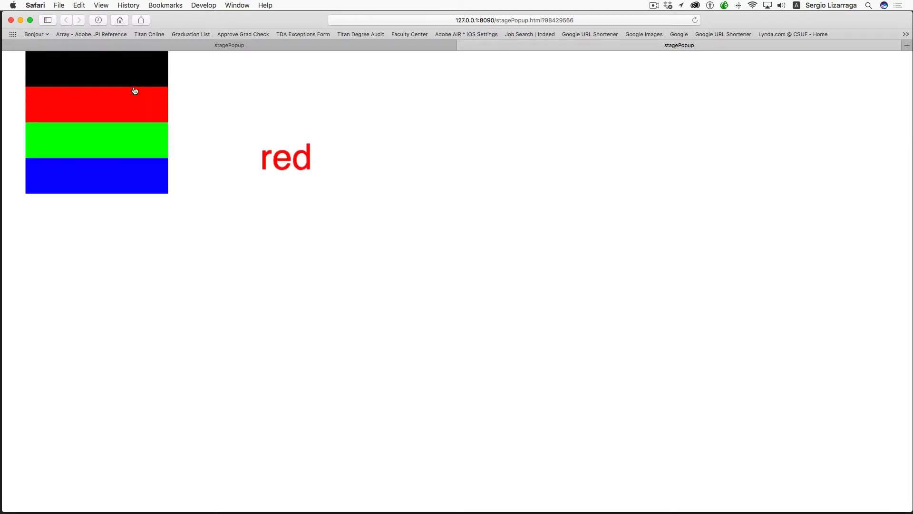
left_click(131, 141)
left_click(129, 74)
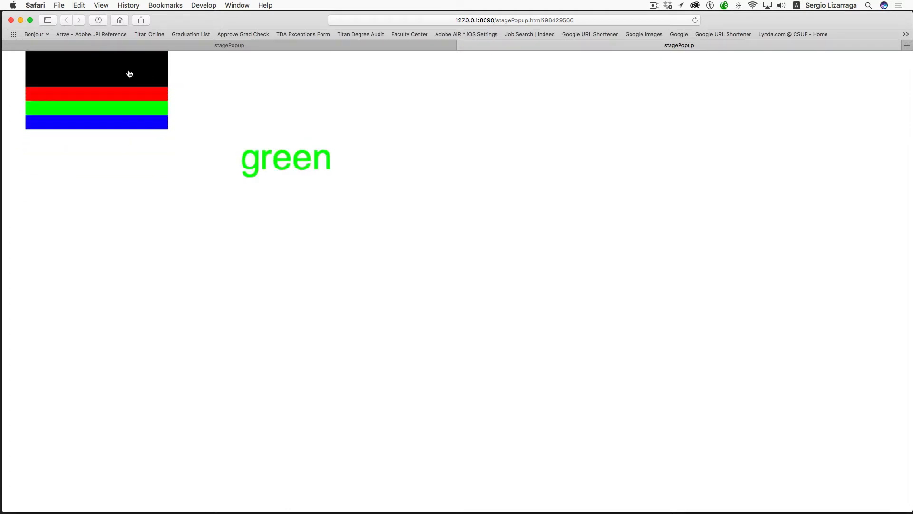
left_click(125, 171)
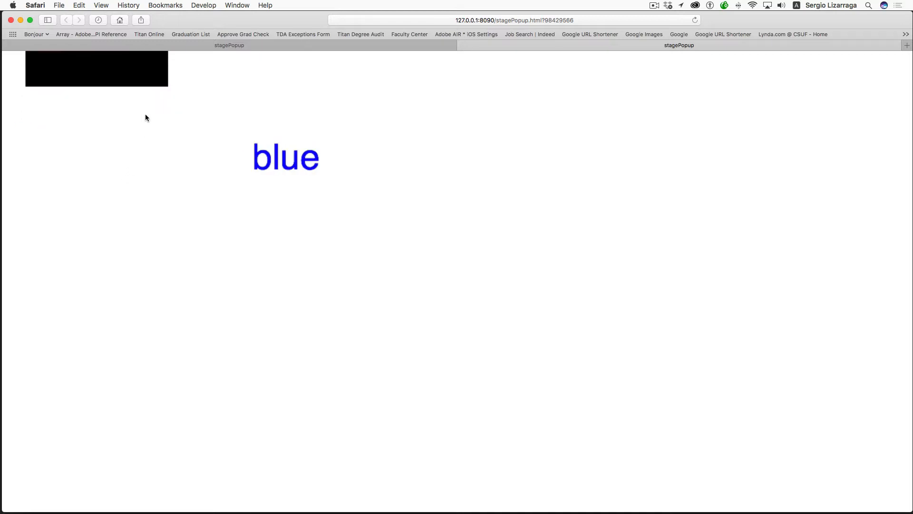
left_click(132, 79)
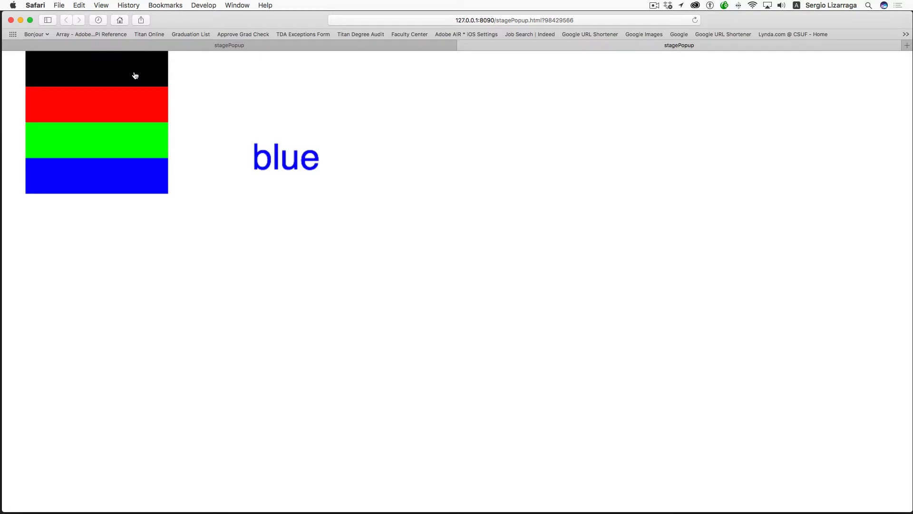
left_click(135, 76)
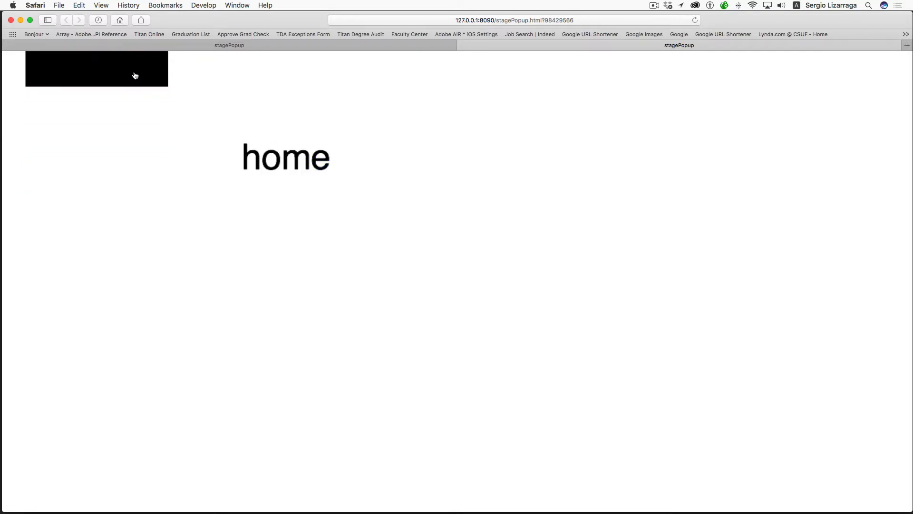
key("ctrl+Left")
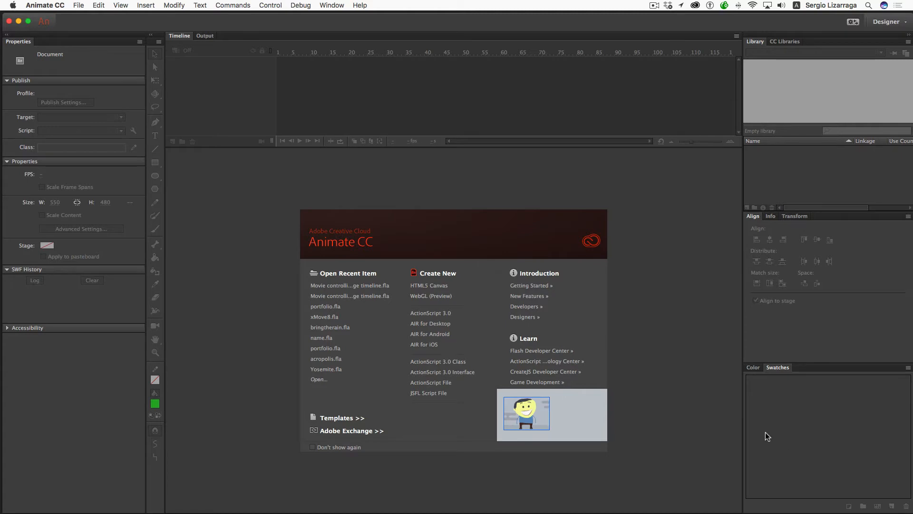
- Create a new HTML5 Canvas document and set its frame rate to 30 fps
left_click(436, 288)
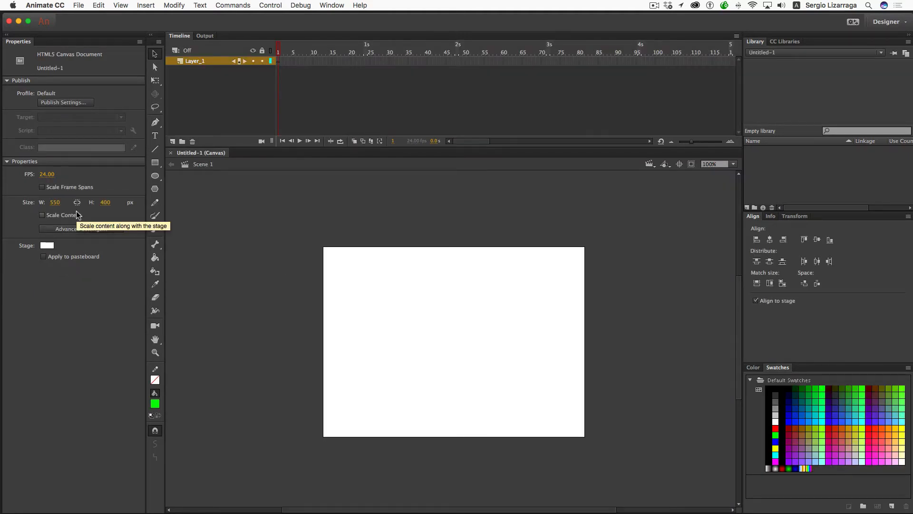
left_click(55, 174)
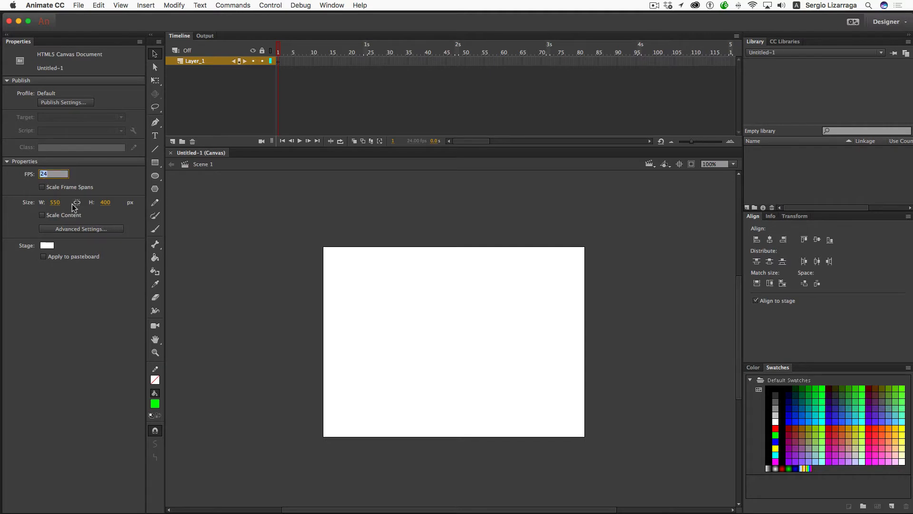
type("30")
key("Return")
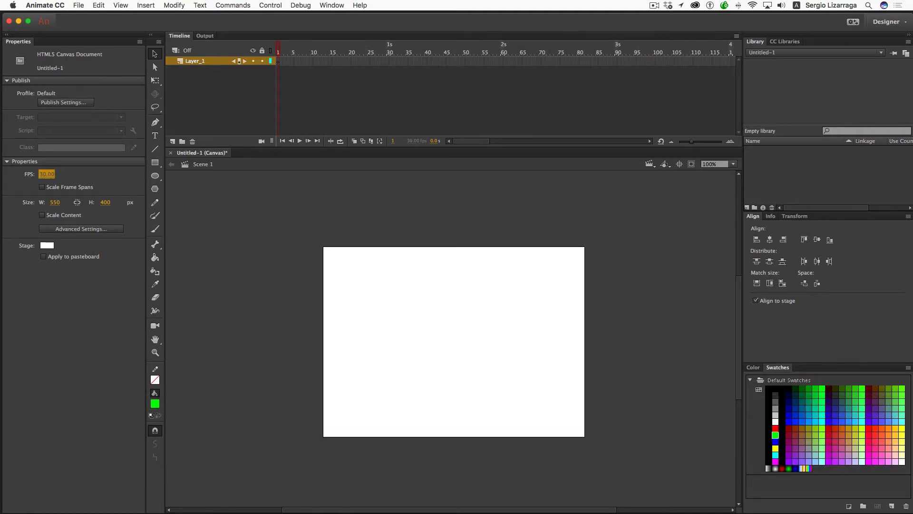
- Set the drawing colours to a black fill with no stroke
left_click(151, 415)
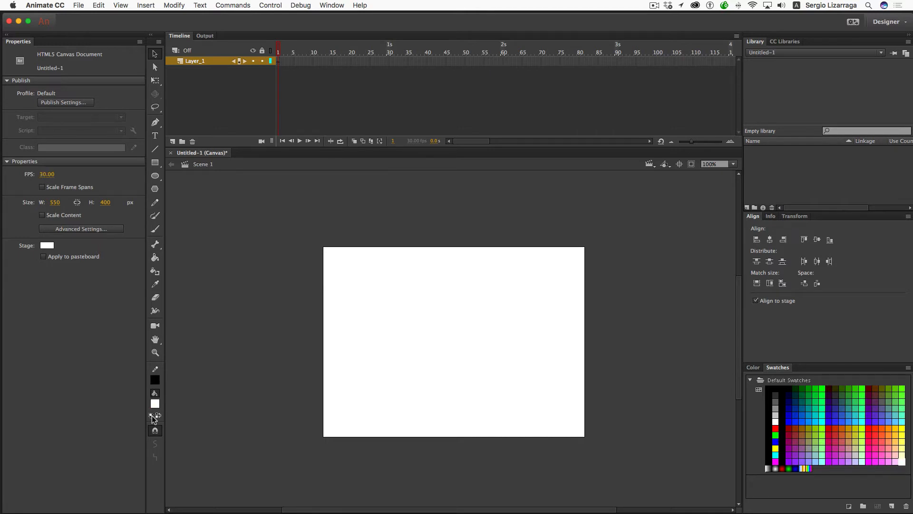
left_click(158, 415)
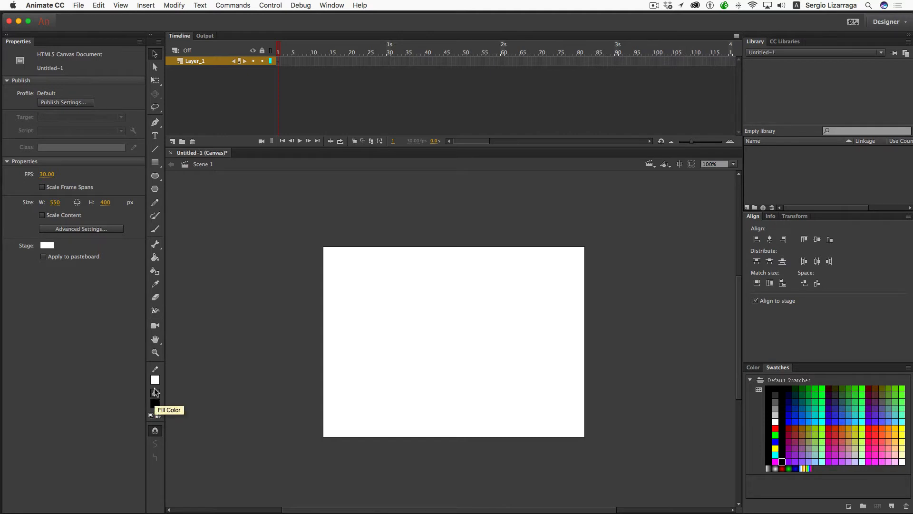
left_click(155, 404)
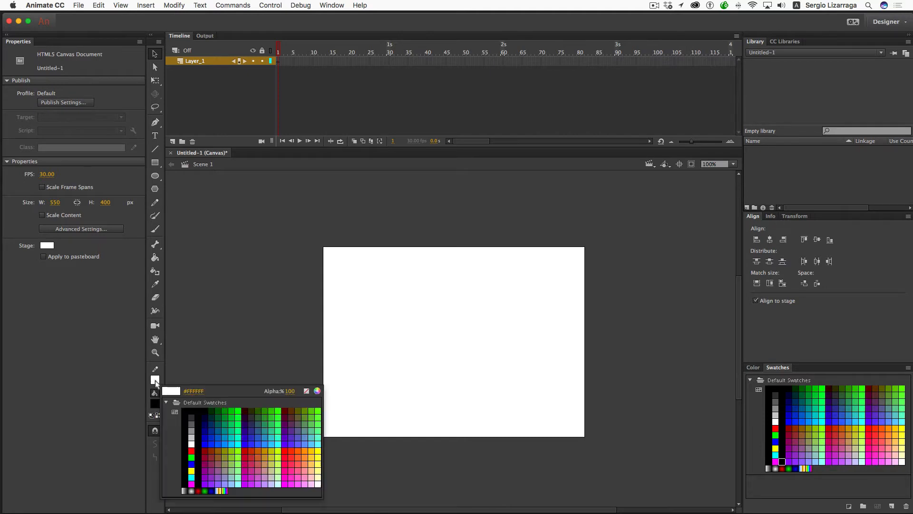
left_click(307, 391)
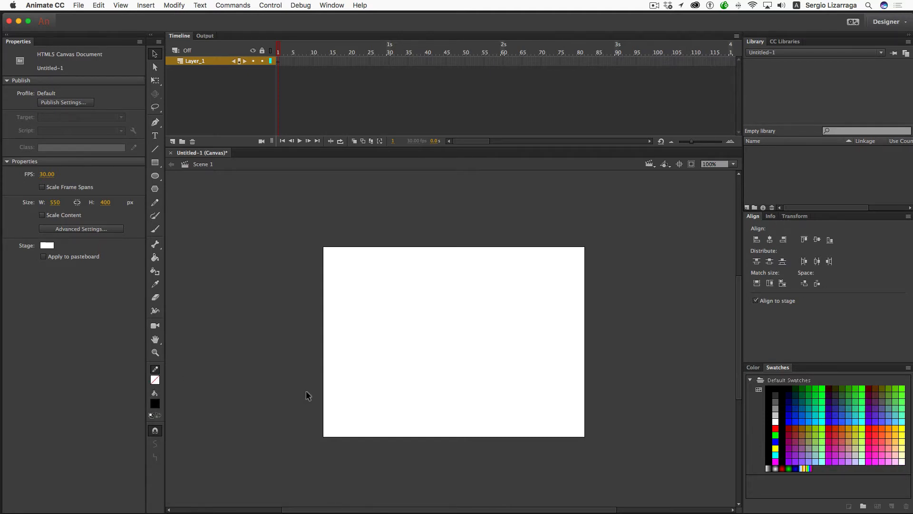
- Create a rectangle of exactly 200 by 50 pixels with corner radius 0, drawn from center, in the stage's upper-left area
left_click(155, 163)
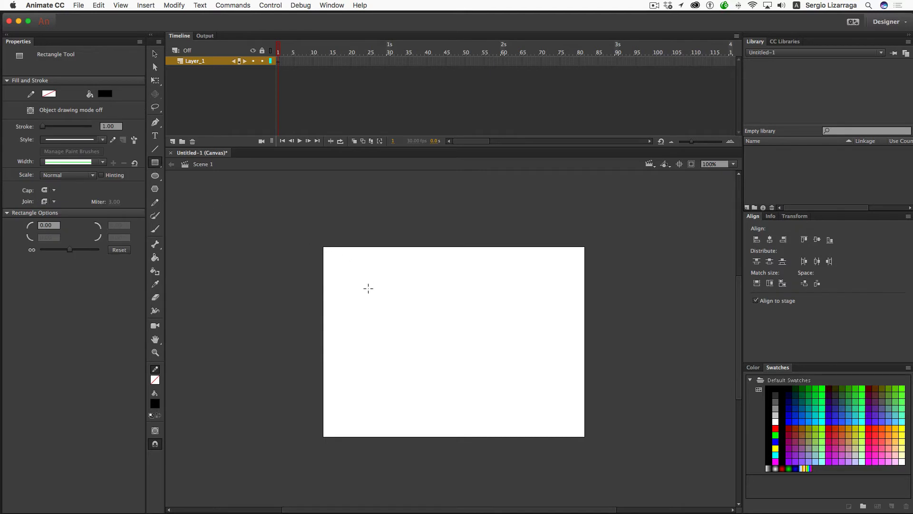
key("alt")
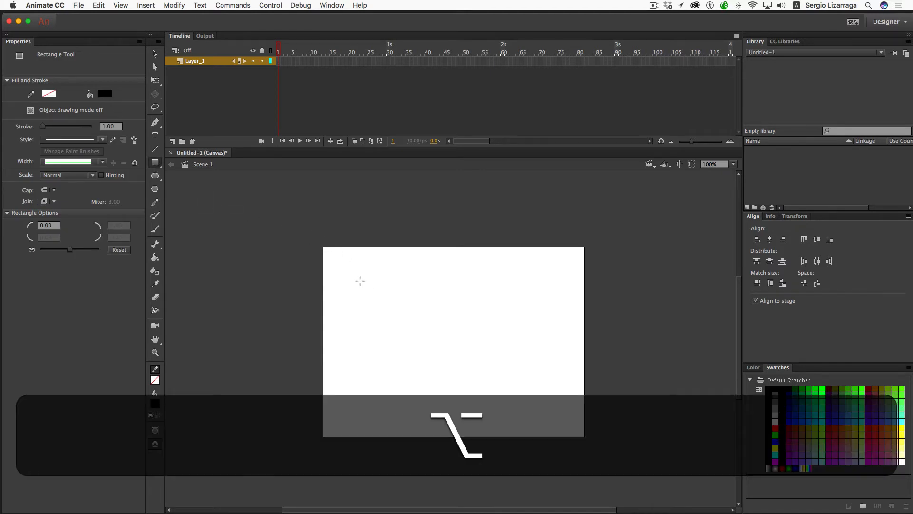
left_click(361, 281, "alt")
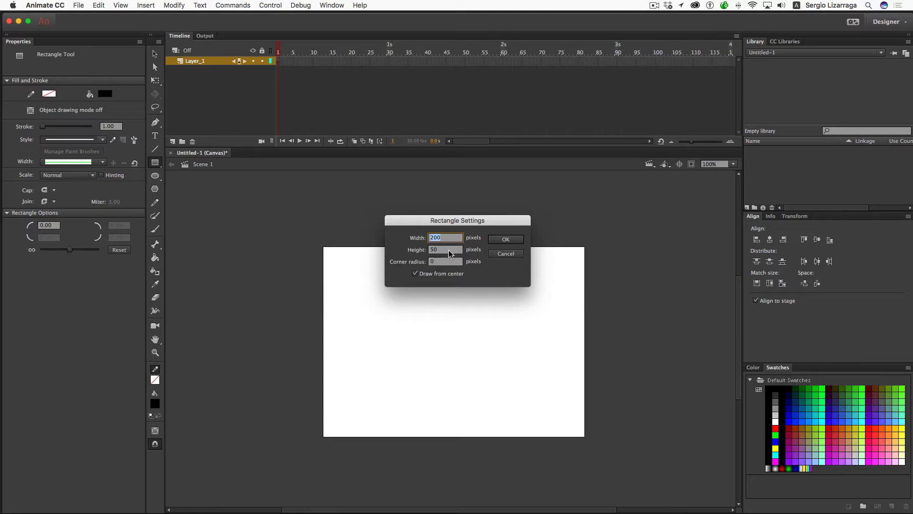
left_click(503, 243)
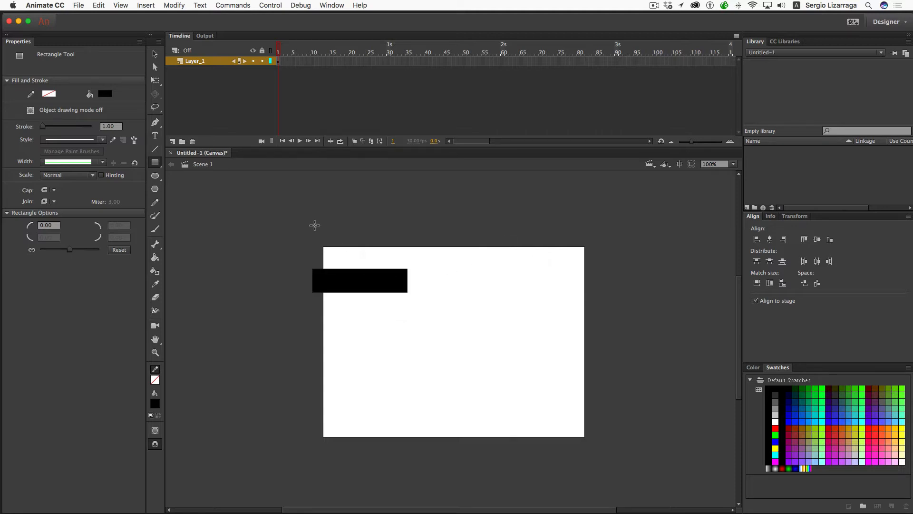
- Move the rectangle fully onto the stage at about X 52, Y 47, and place three copies staggered diagonally below it
left_click(158, 56)
left_click_drag(343, 280, 385, 282)
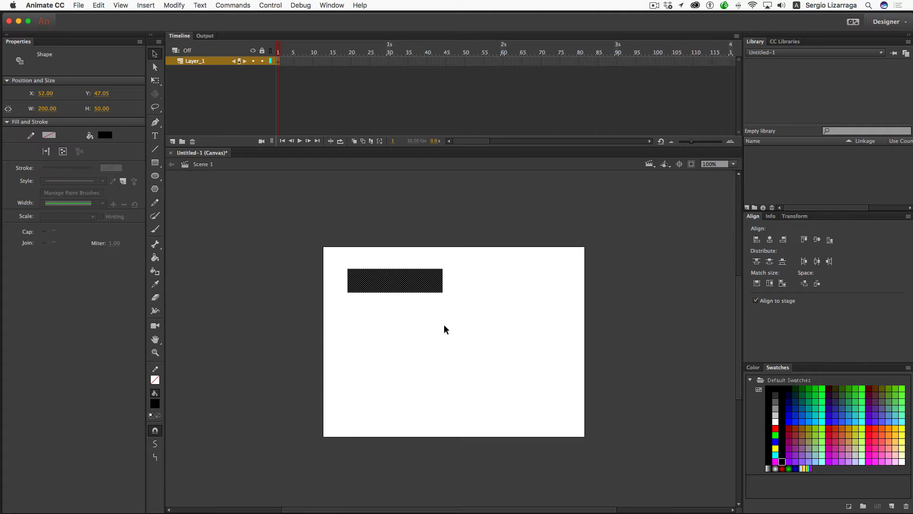
left_click_drag(403, 281, 479, 384)
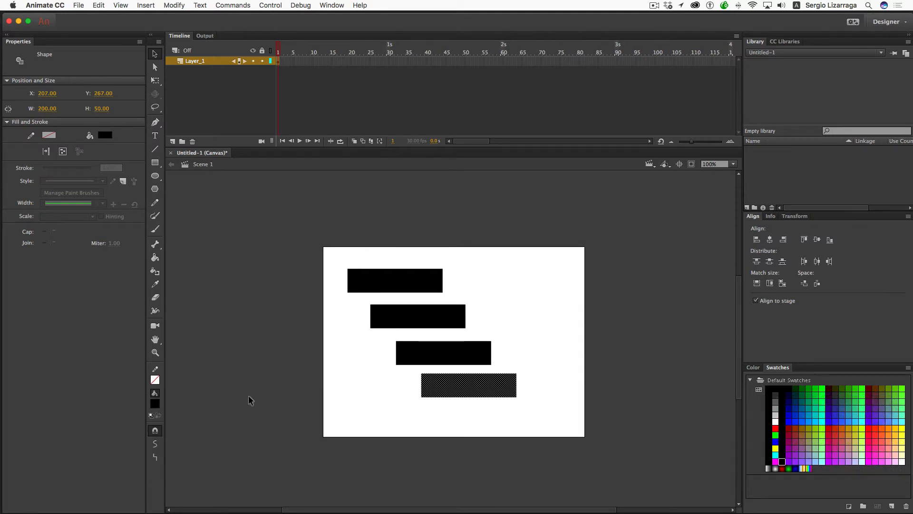
- Recolour the three copies from lowest to highest as blue #0000FF, green and red #FF0000, leaving the original black
left_click(155, 404)
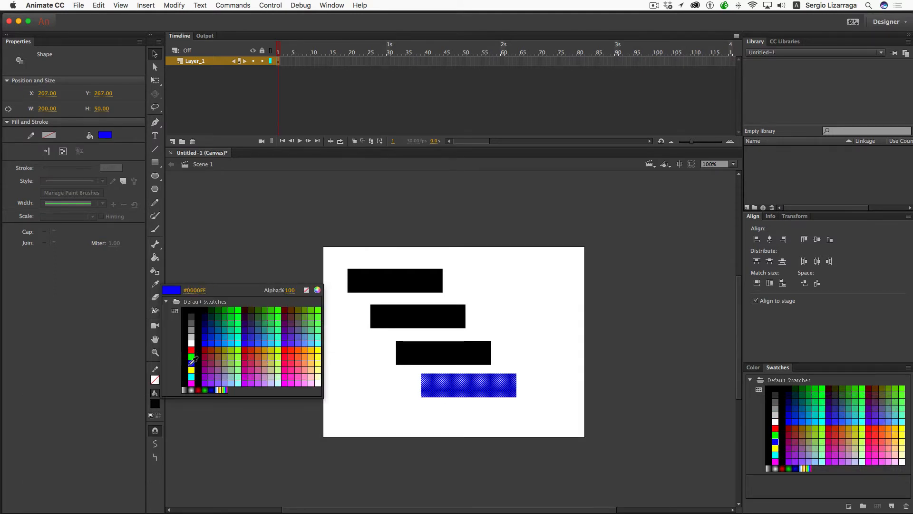
left_click(191, 363)
left_click(427, 356)
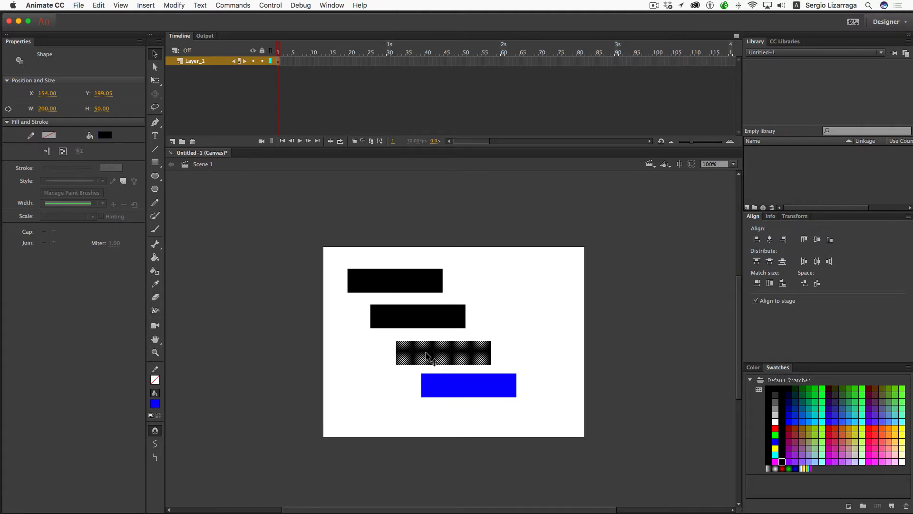
left_click(155, 403)
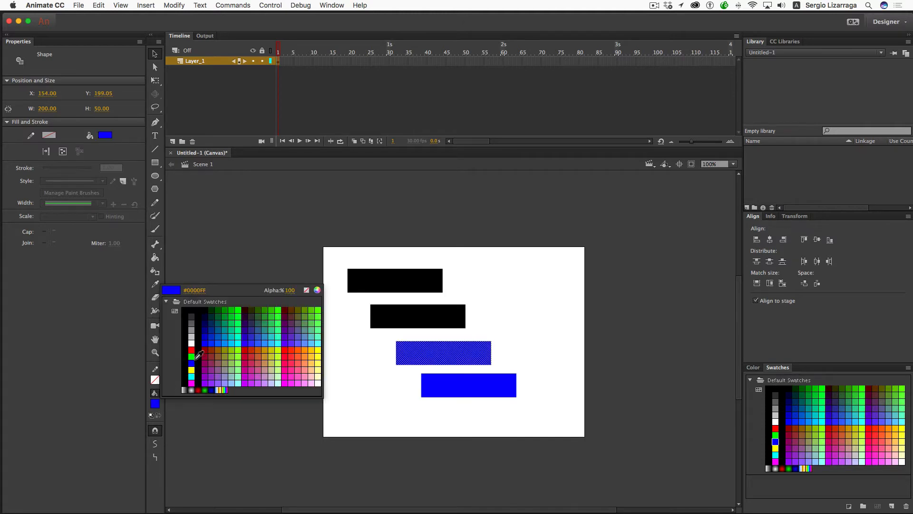
left_click(191, 357)
left_click(398, 321)
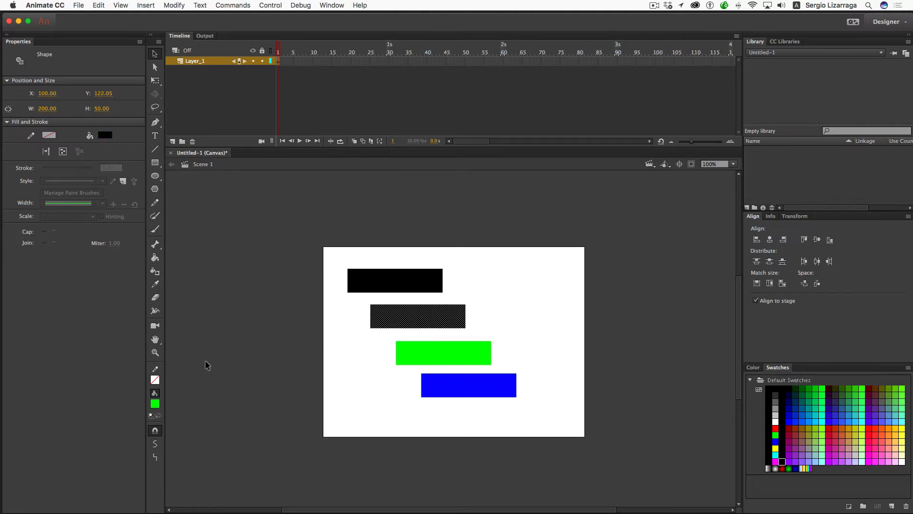
left_click(155, 403)
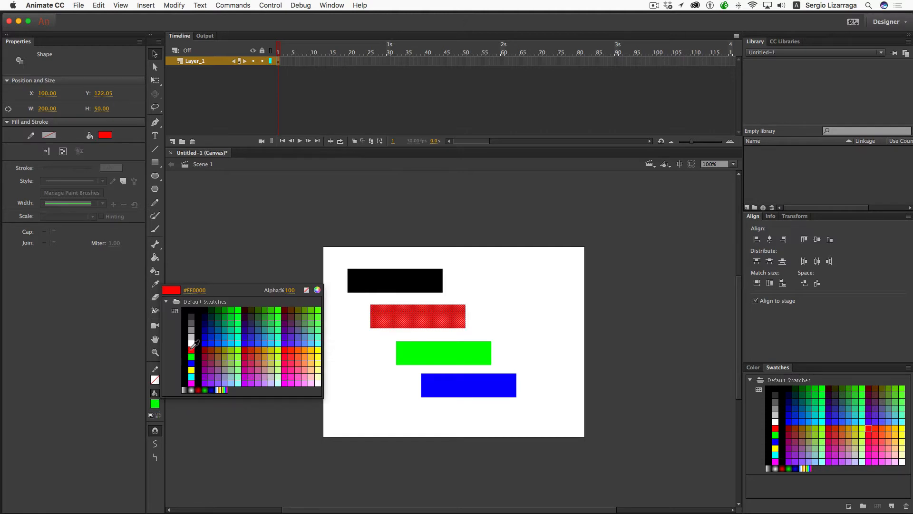
left_click(191, 350)
left_click(349, 382)
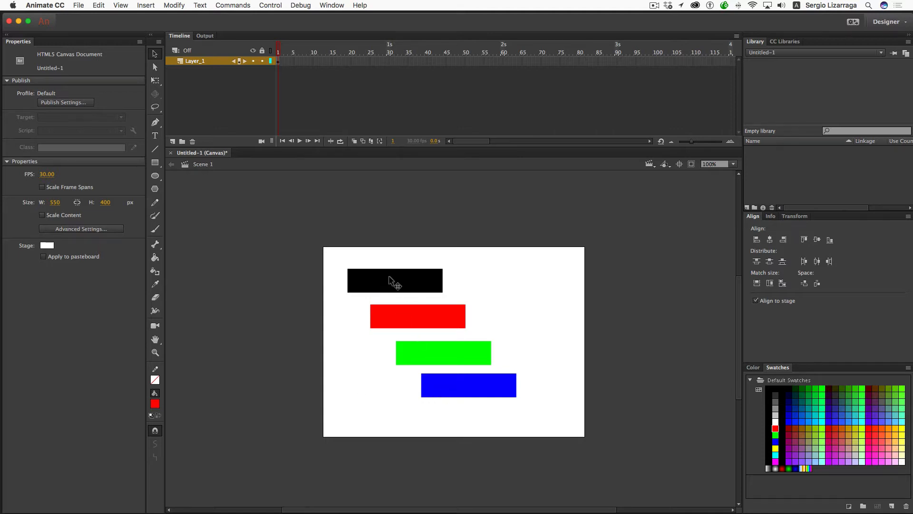
- Convert the blue rectangle into a button symbol named Symbol B
left_click(461, 388)
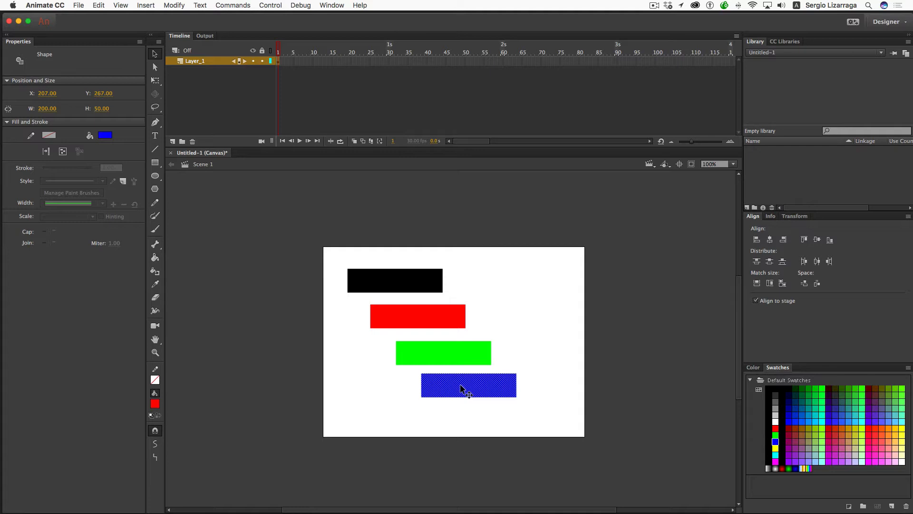
key("F8")
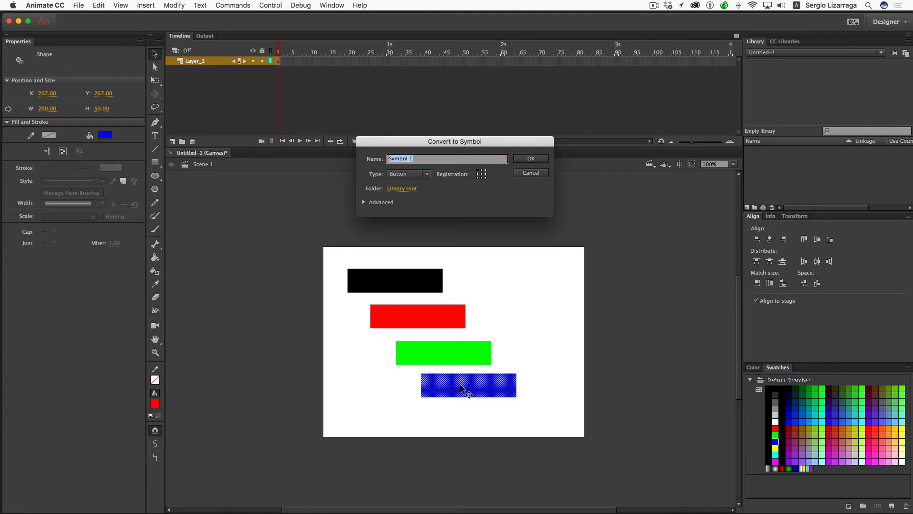
key("Right")
key("BackSpace")
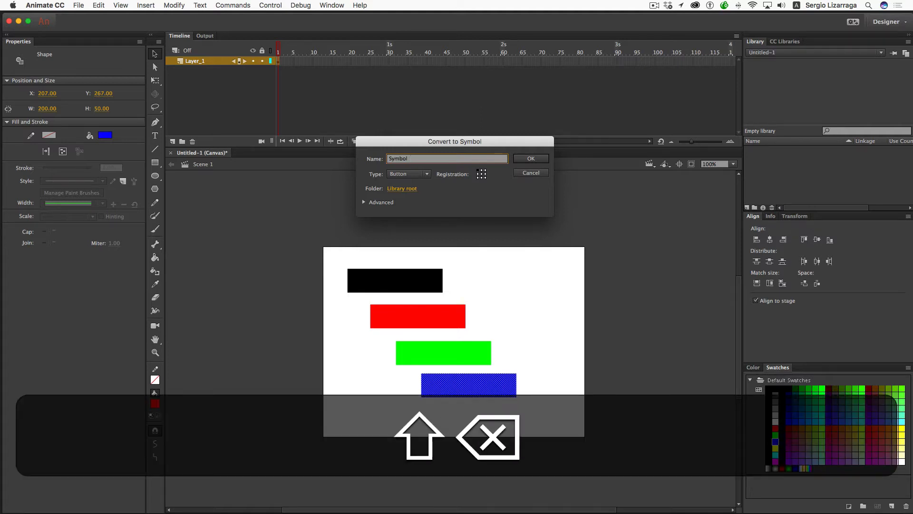
type("B")
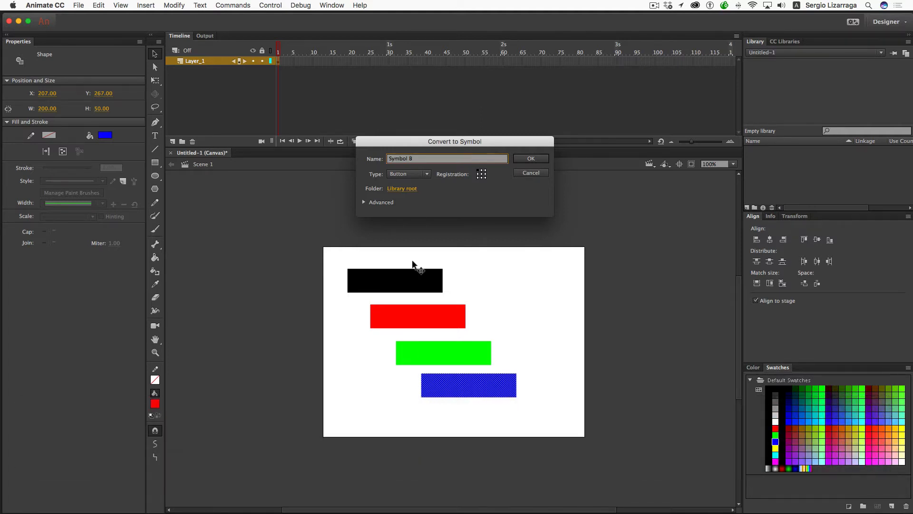
left_click(427, 176)
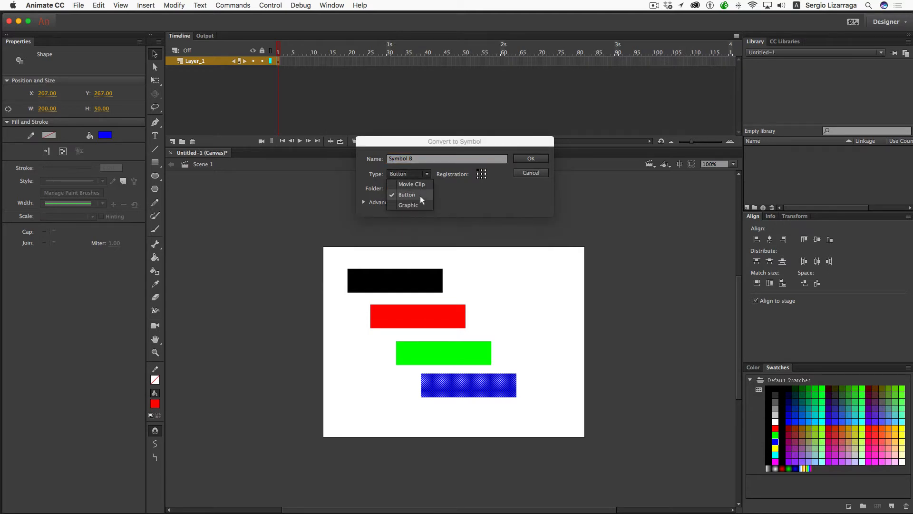
left_click(464, 195)
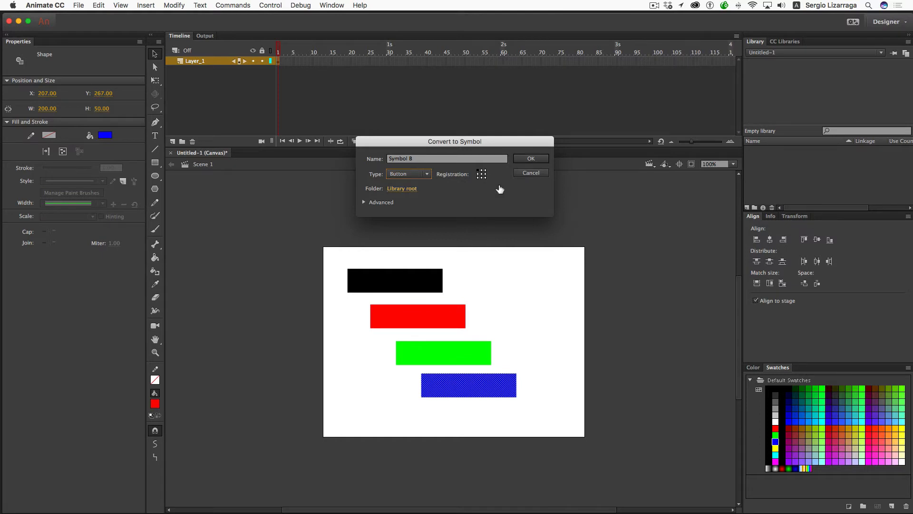
left_click(531, 159)
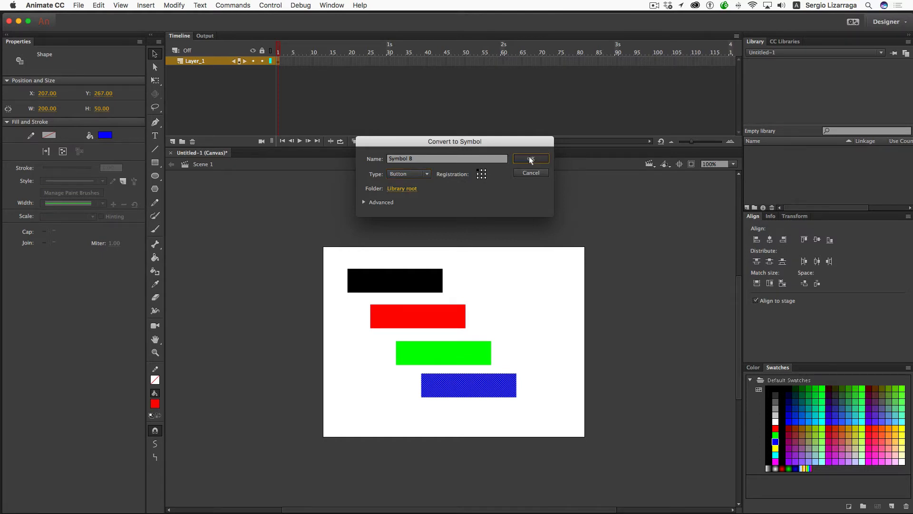
- Convert the green rectangle into a button symbol named Symbol G
left_click(427, 347)
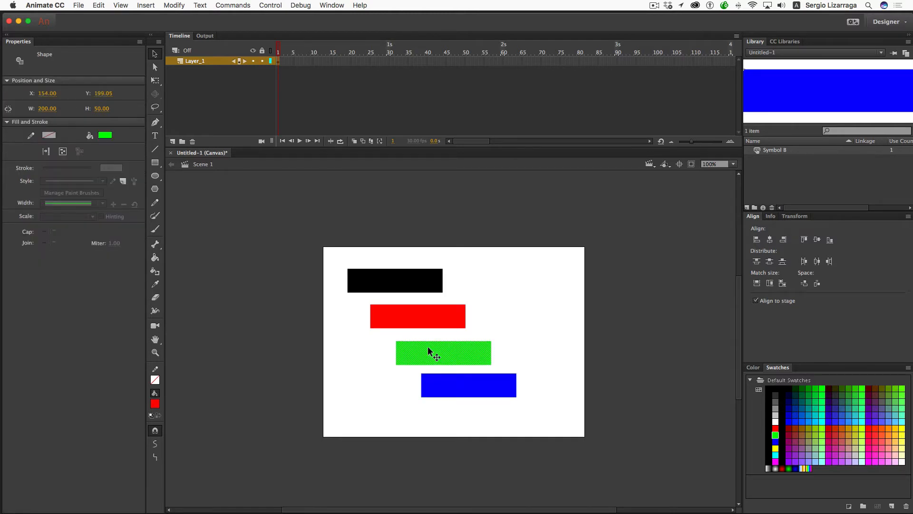
key("F8")
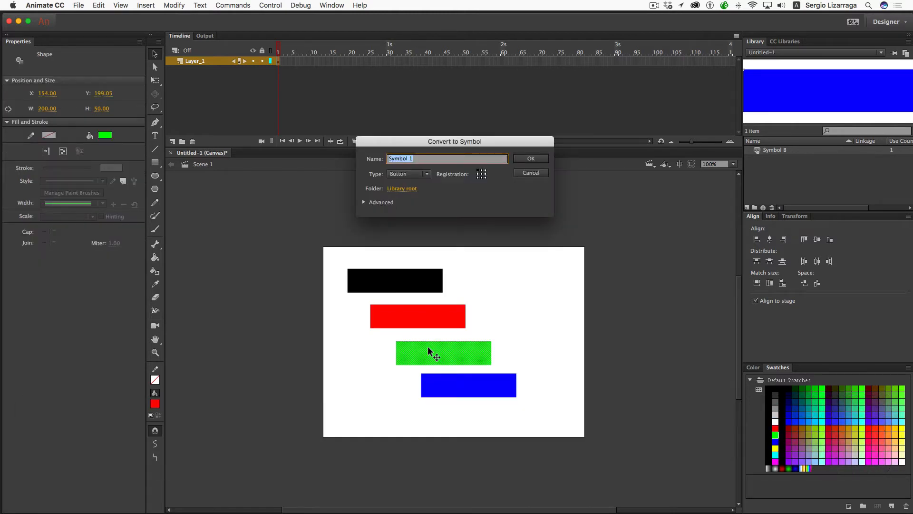
key("Right")
key("BackSpace")
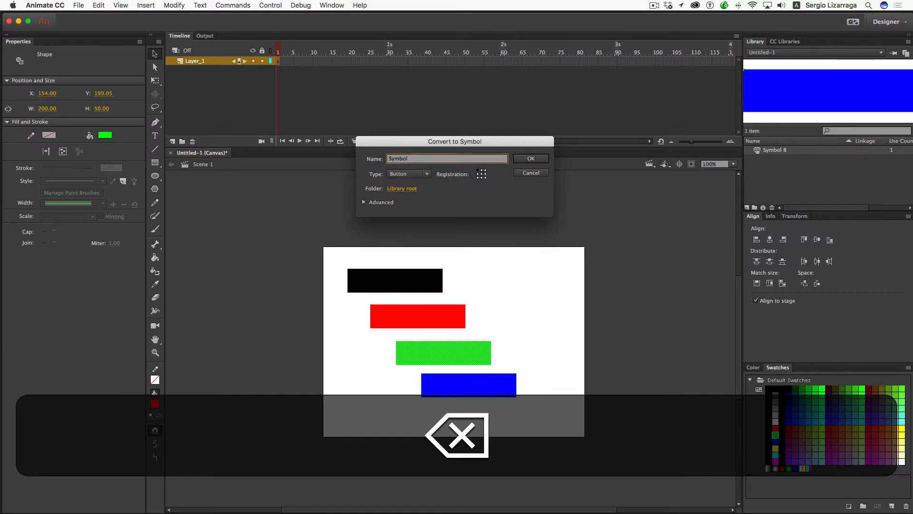
type("G")
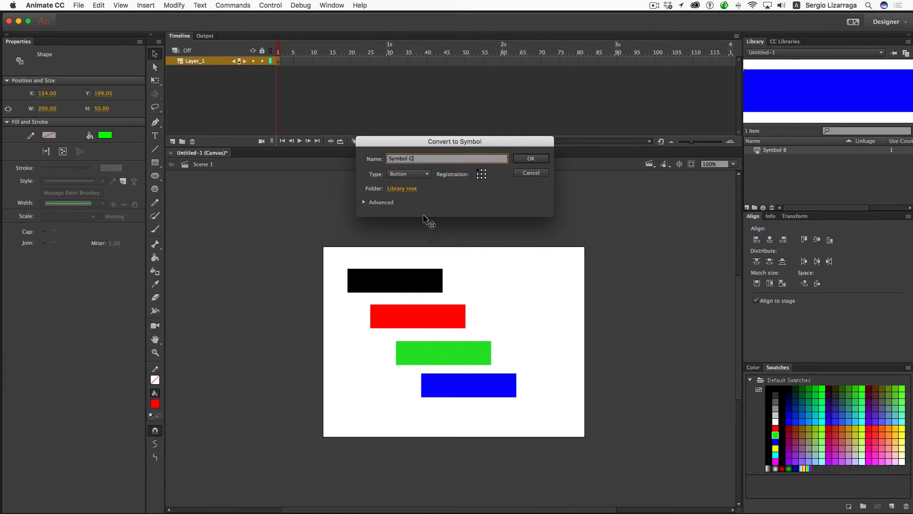
left_click(528, 159)
- Convert the red rectangle into a button symbol named Symbol R
left_click(438, 319)
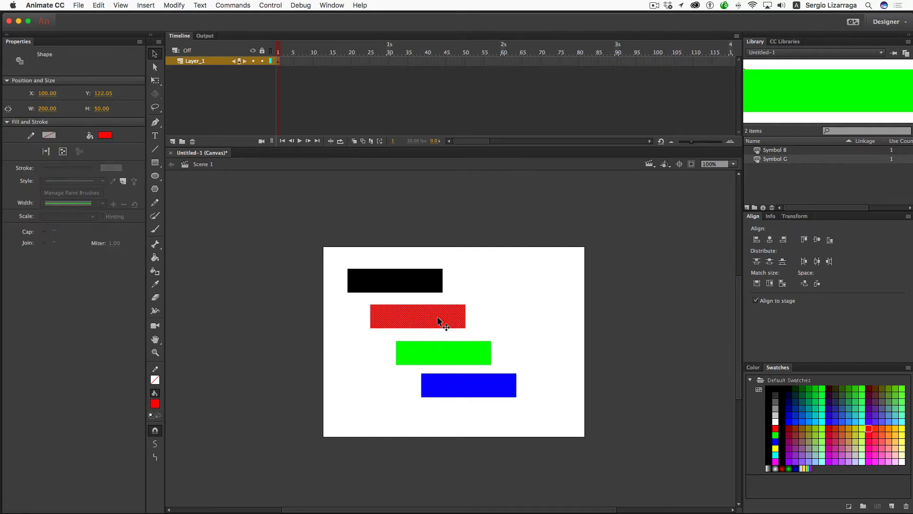
key("F8")
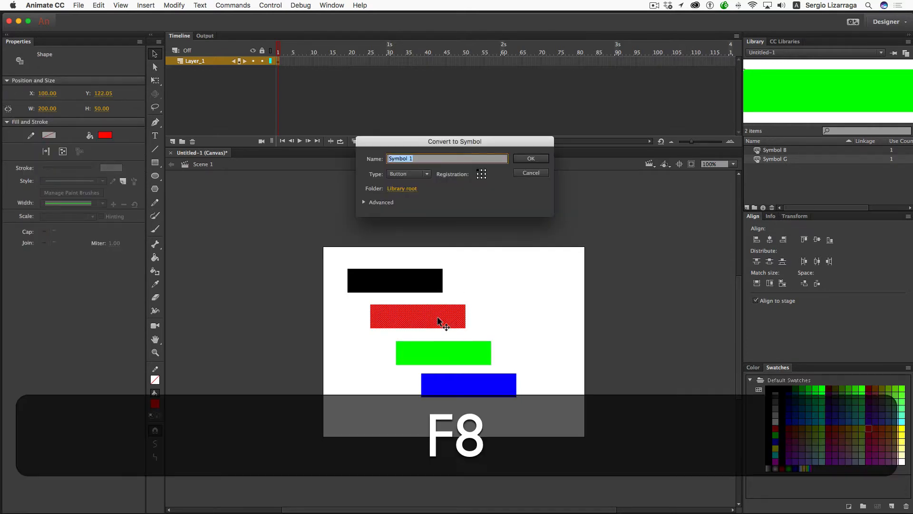
key("Right")
key("BackSpace")
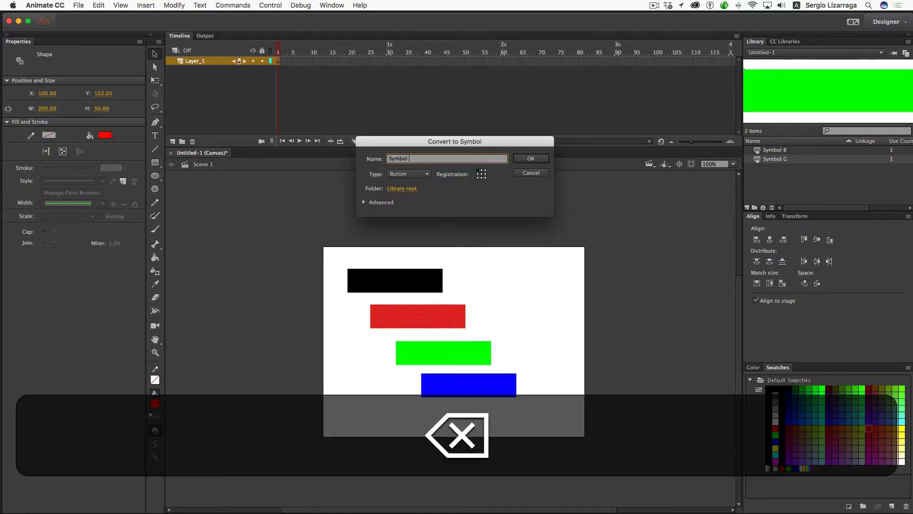
type("R")
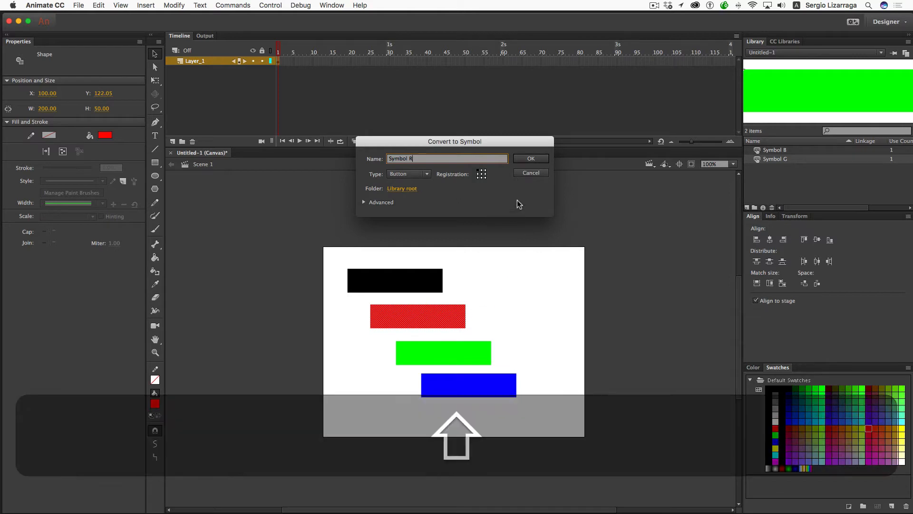
left_click(531, 158)
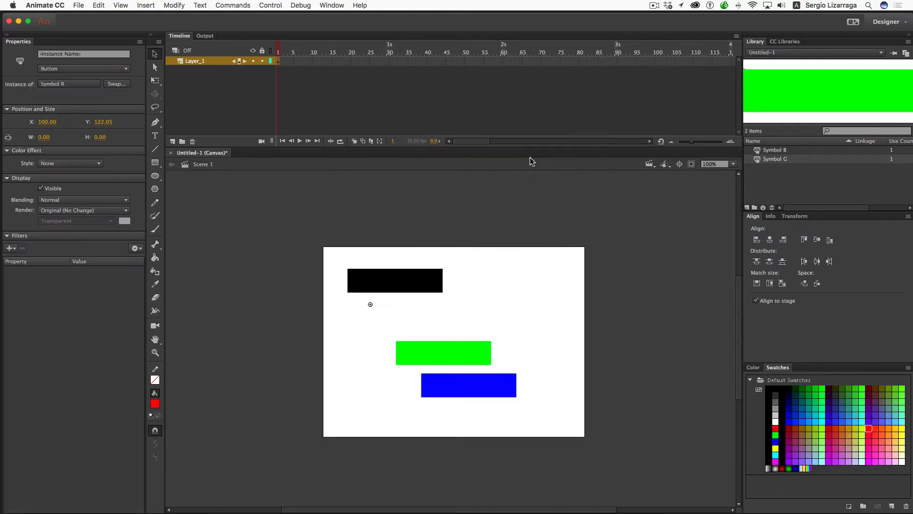
- Convert the black rectangle into a button symbol named Symbol K
left_click(424, 287)
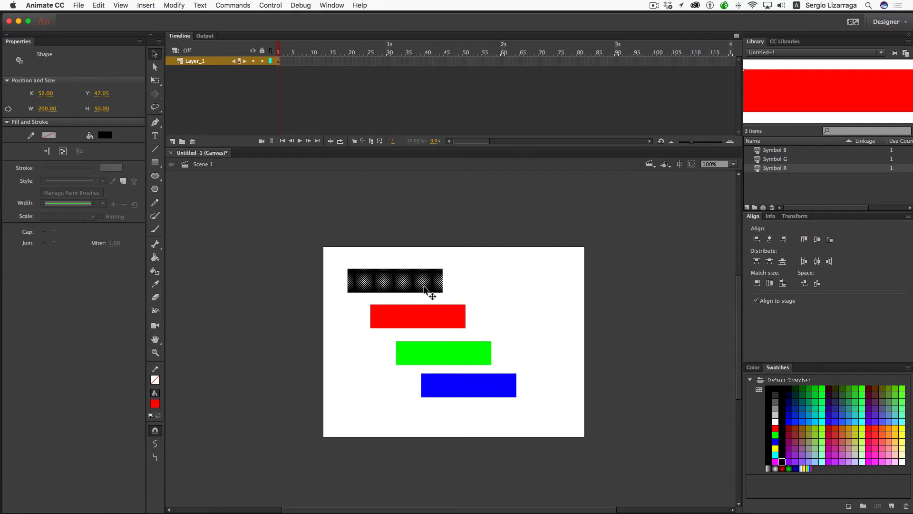
key("F8")
key("Right")
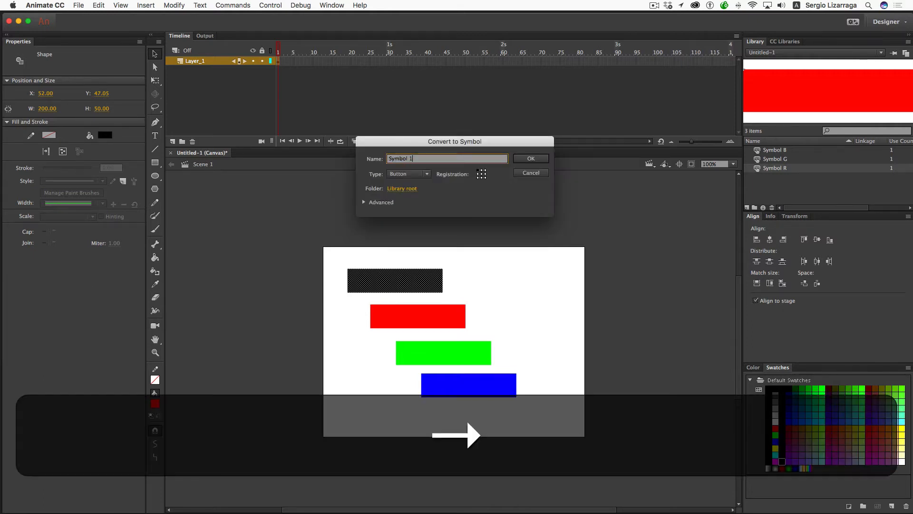
key("shift+BackSpace")
type("K")
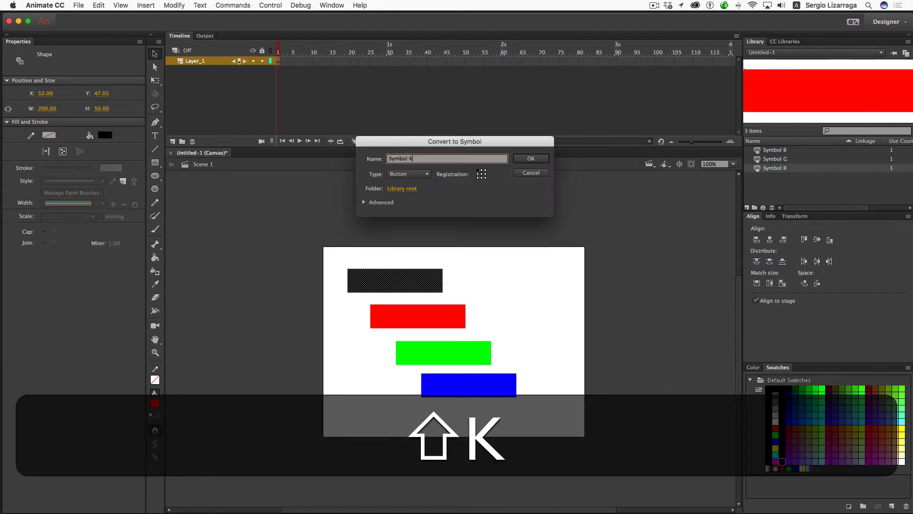
left_click(535, 158)
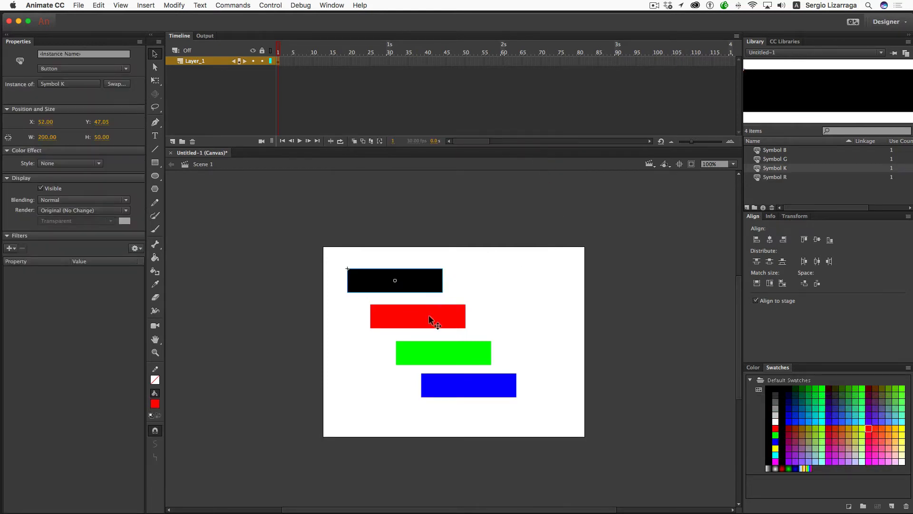
- Align all four buttons to the stage's horizontal center, and move them together to about X 33, Y 0
left_click_drag(309, 246, 547, 416)
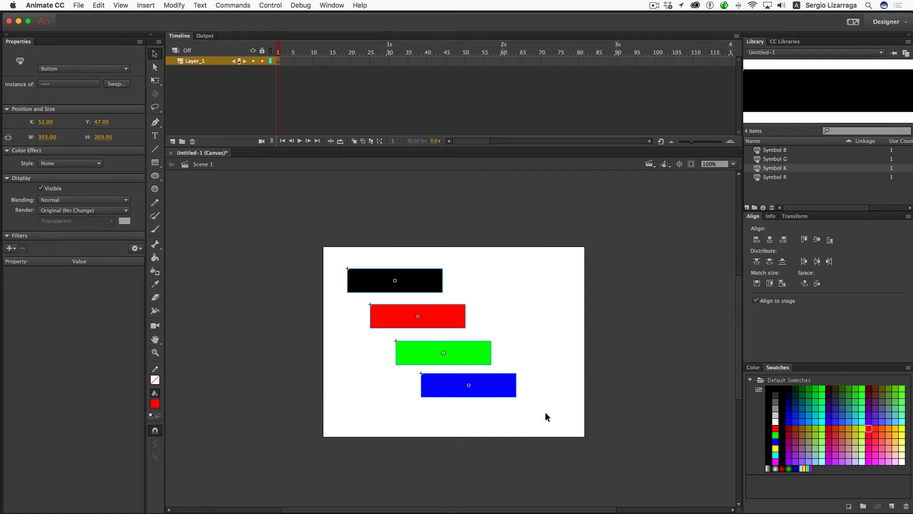
left_click(770, 240)
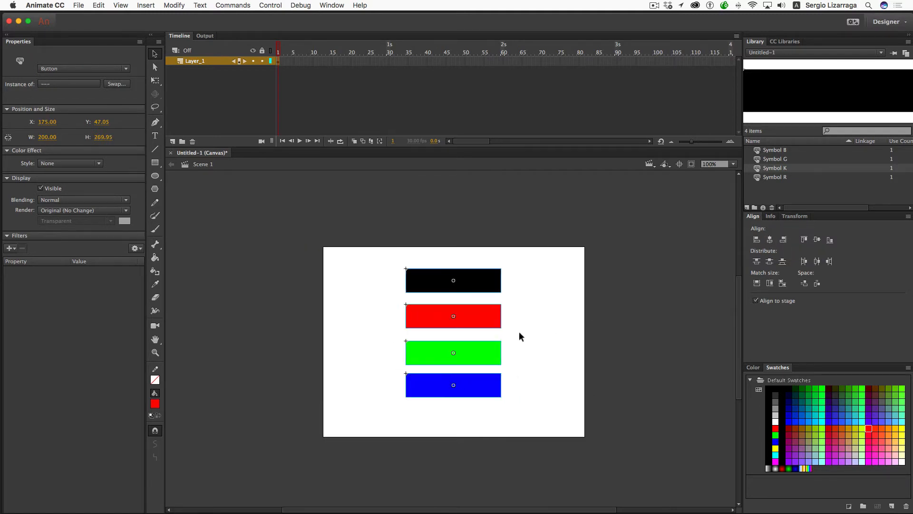
left_click_drag(481, 289, 413, 267)
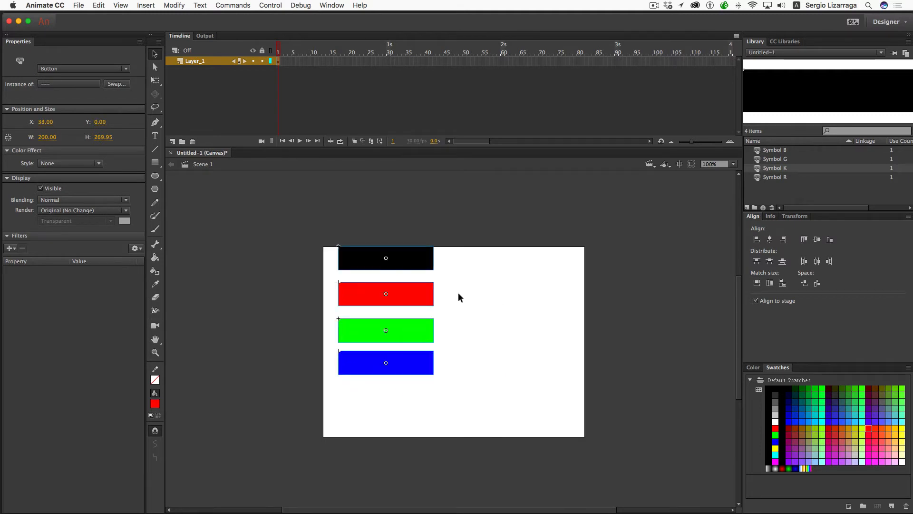
- Stack the red, green and blue buttons directly beneath the black one with no gaps, ending with blue at Y 150
left_click(459, 294)
left_click_drag(417, 292, 418, 281)
left_click_drag(419, 326, 422, 306)
left_click_drag(419, 359, 417, 326)
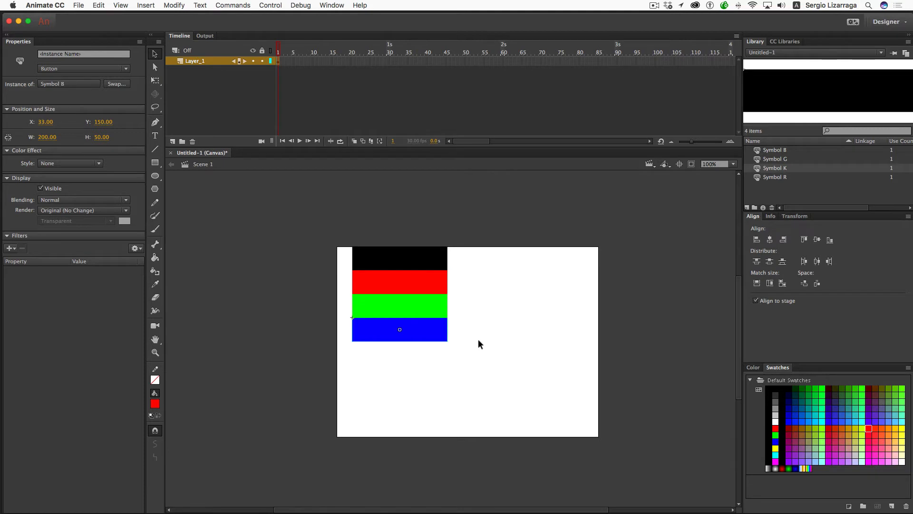
- Distribute the four stacked buttons to separate layers
left_click_drag(326, 232, 474, 384)
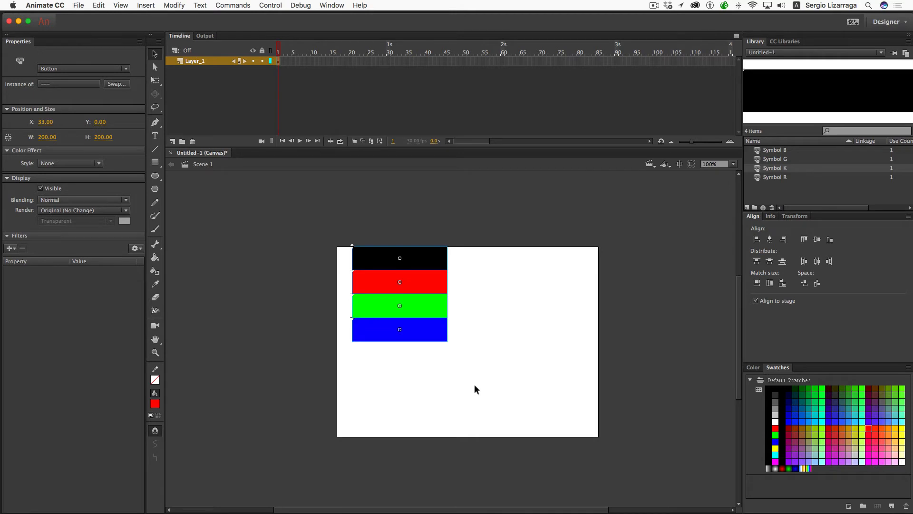
key("shift+super+d")
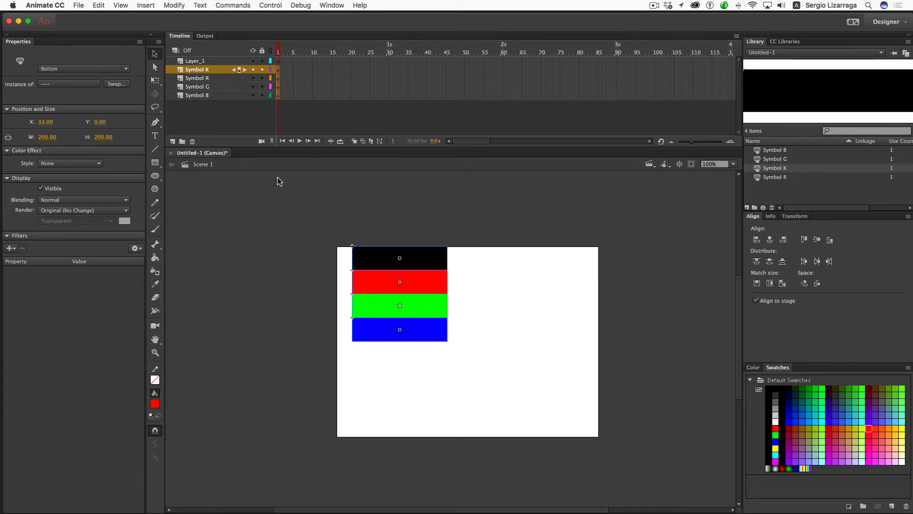
left_click(336, 271)
- Give the black button on the stage the instance name k_btn
left_click(367, 256)
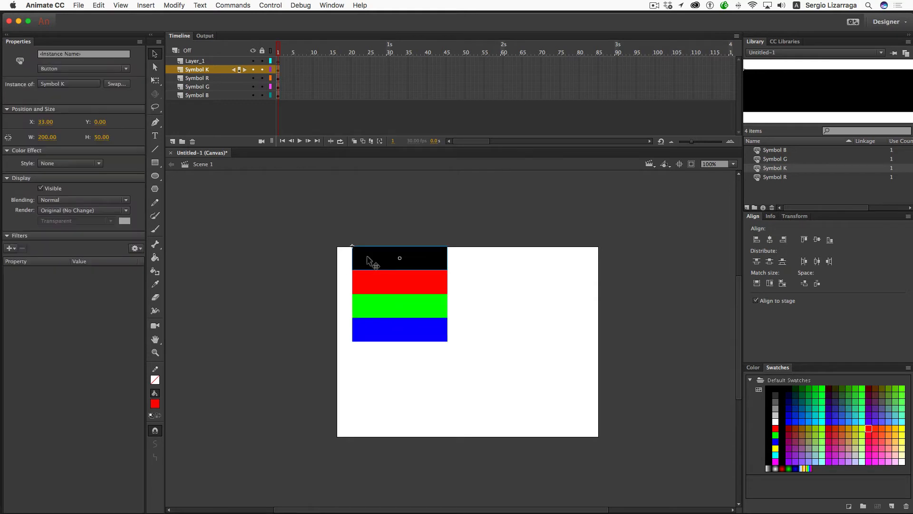
left_click(79, 55)
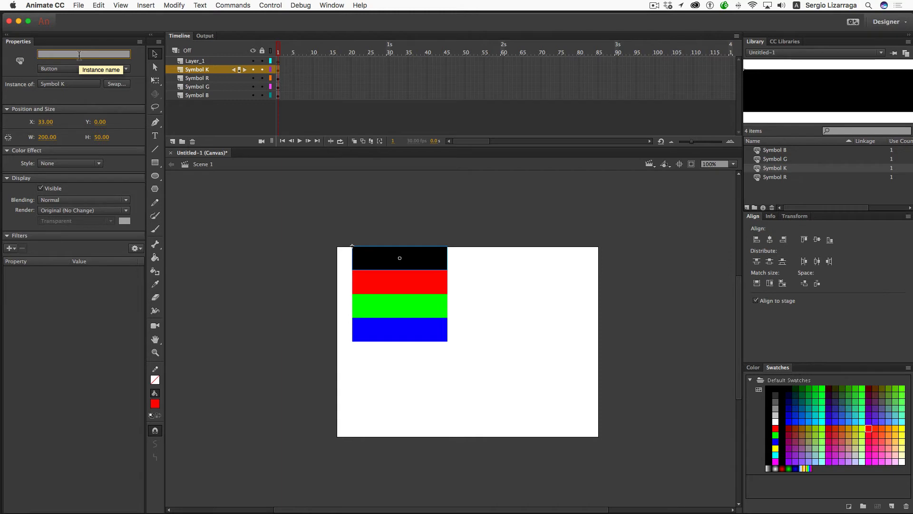
type("k_")
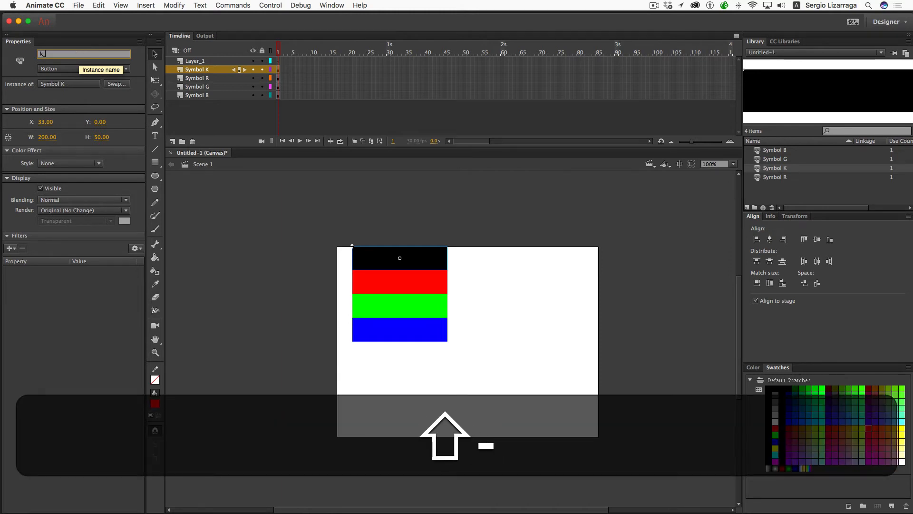
type("btn")
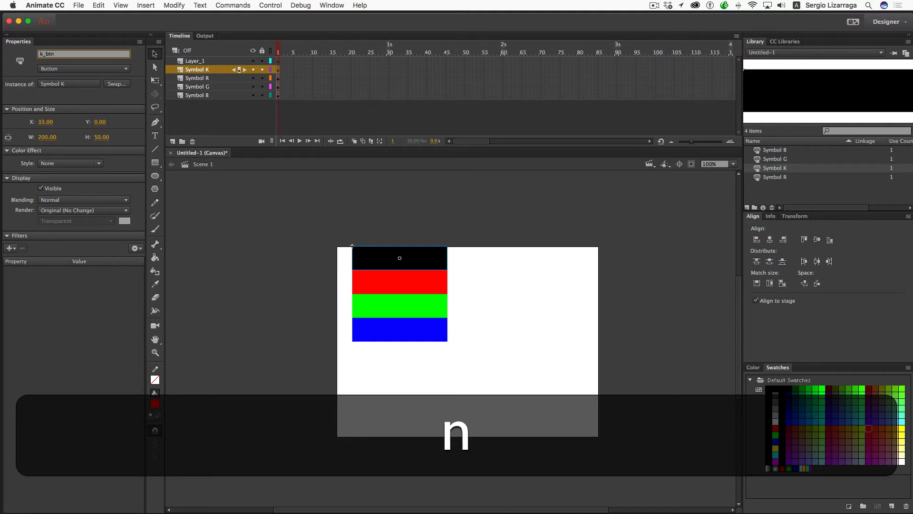
key("Return")
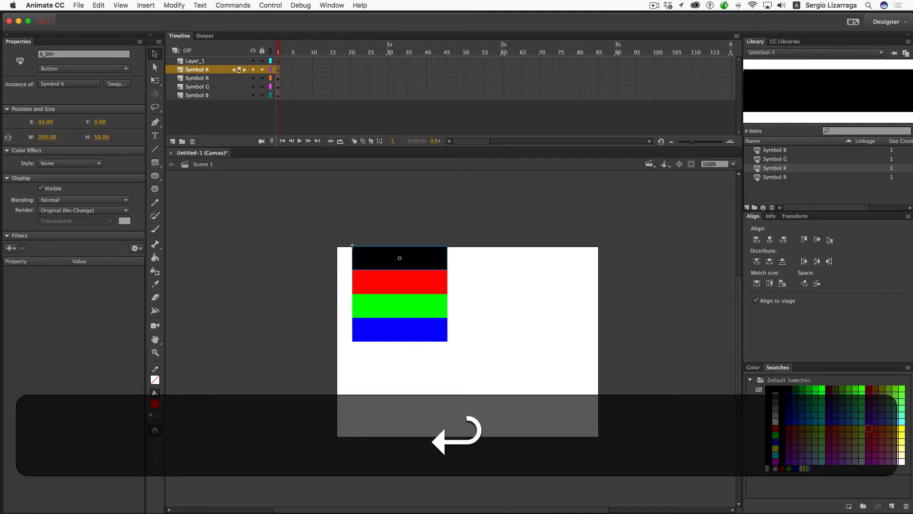
- Give the red button on the stage the instance name r_btn
left_click(393, 282)
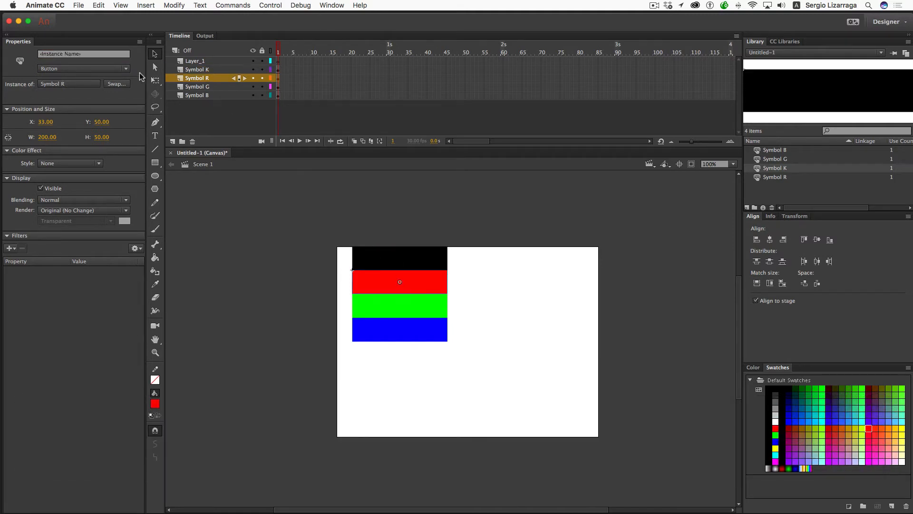
left_click(117, 55)
type("r")
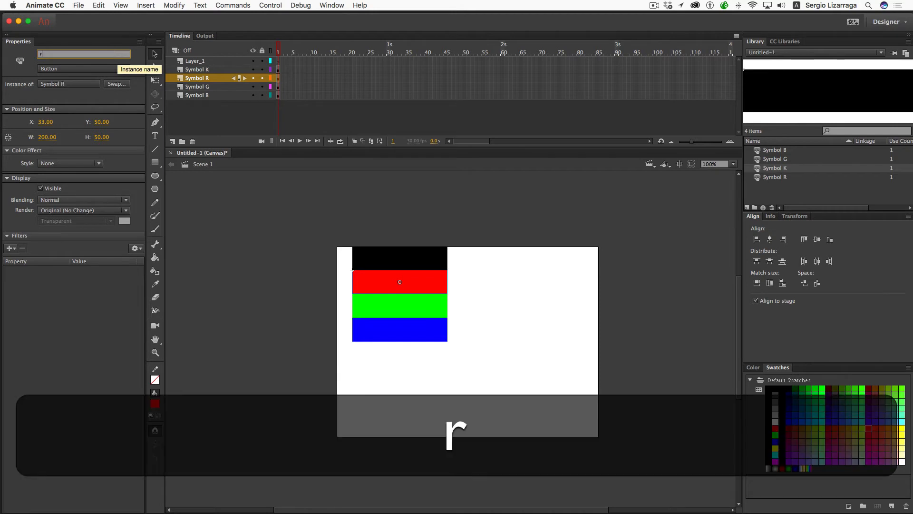
type("_")
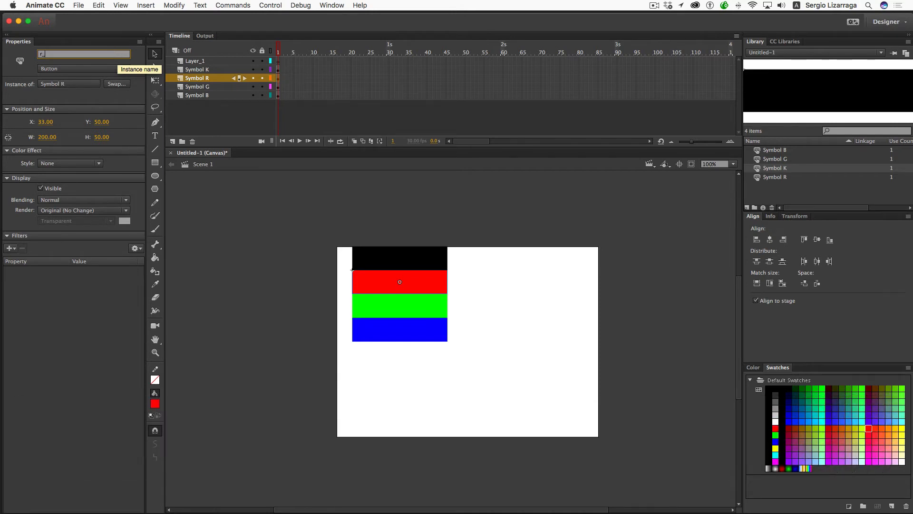
type("btn")
- Give the green button on the stage the instance name g_btn
left_click(278, 87)
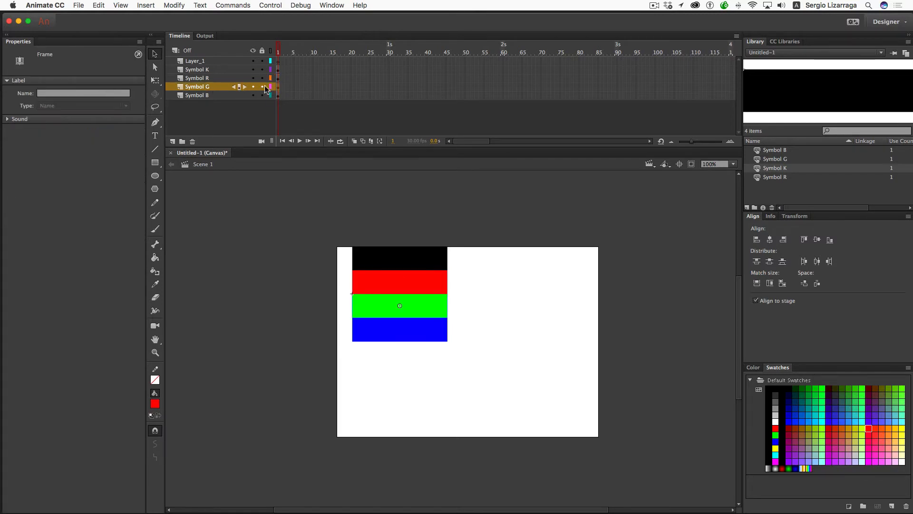
left_click(371, 300)
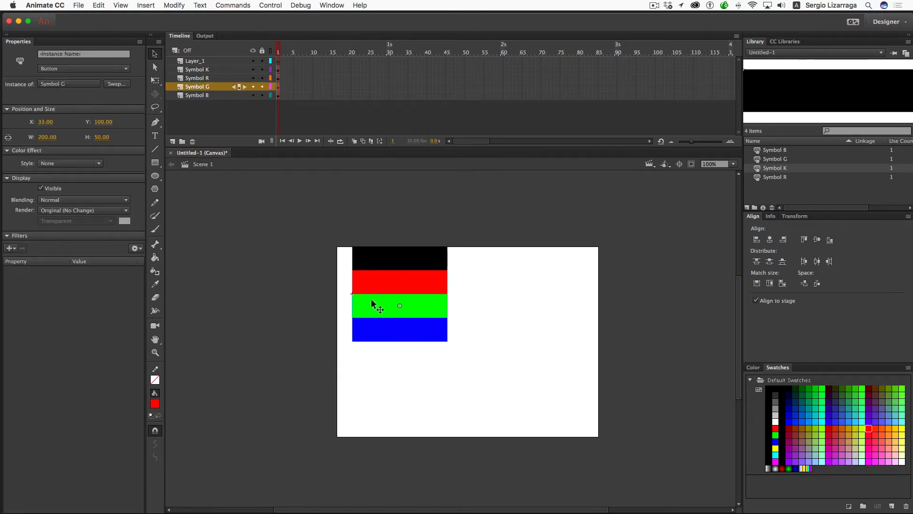
left_click(98, 54)
type("g")
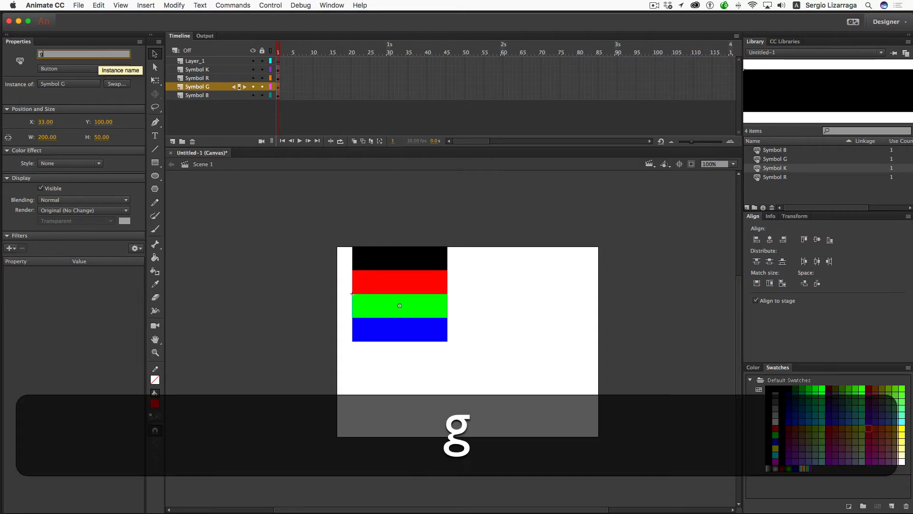
type("_")
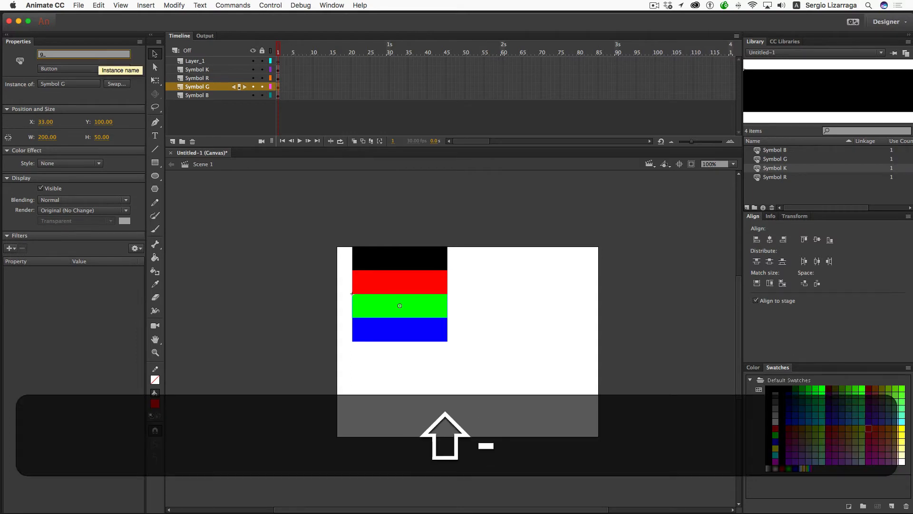
type("btn")
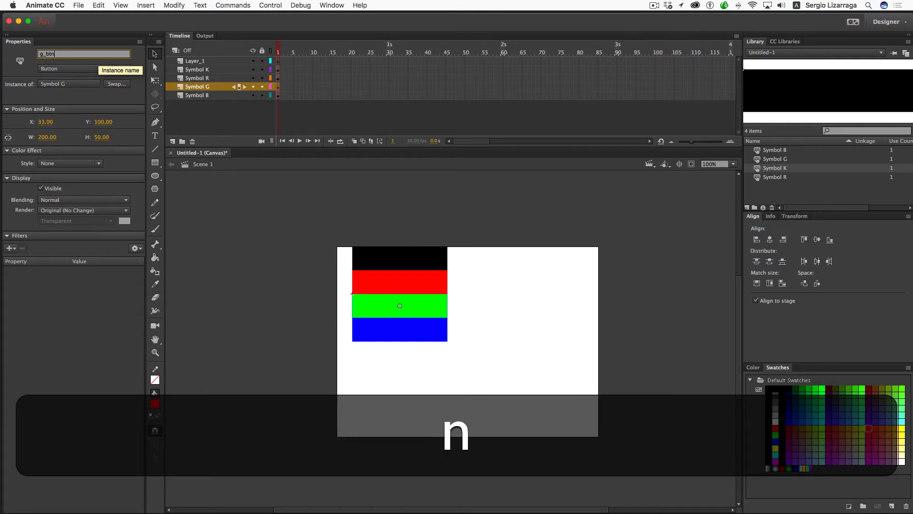
- Give the blue button on the stage the instance name b_btn
left_click(379, 331)
left_click(101, 54)
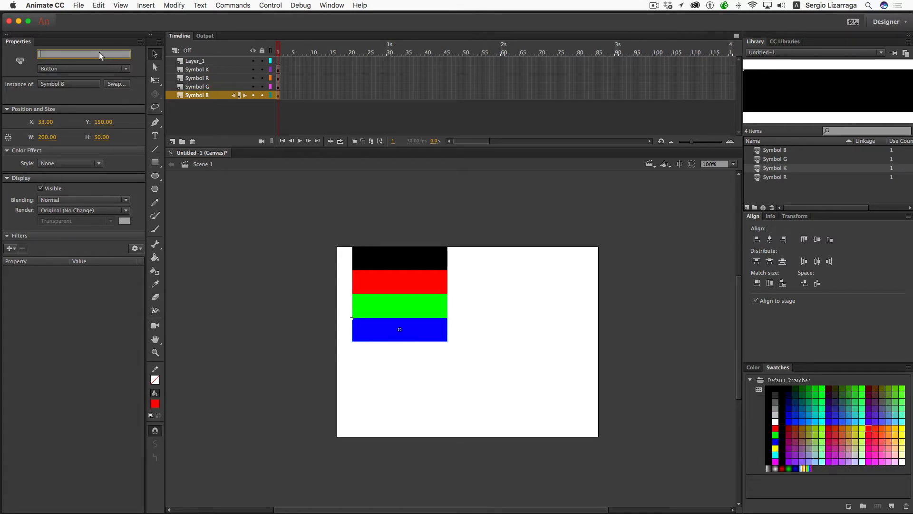
type("b_")
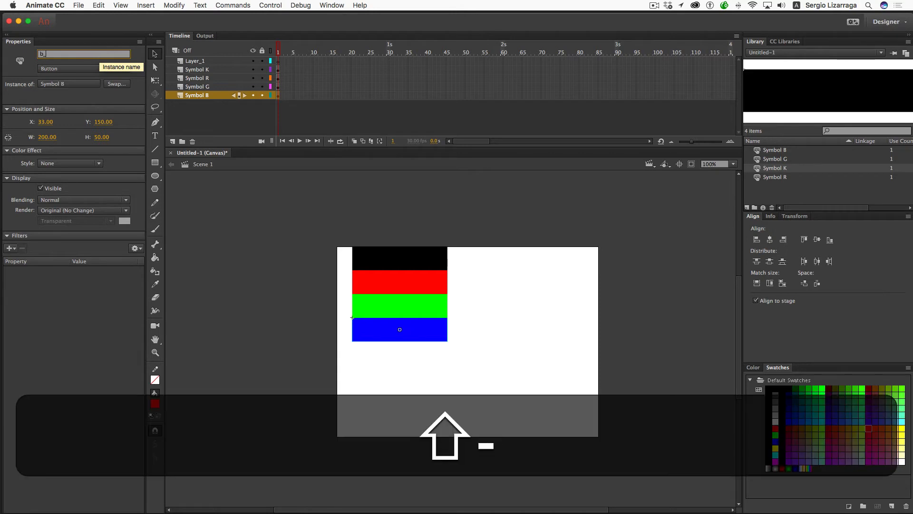
type("btm")
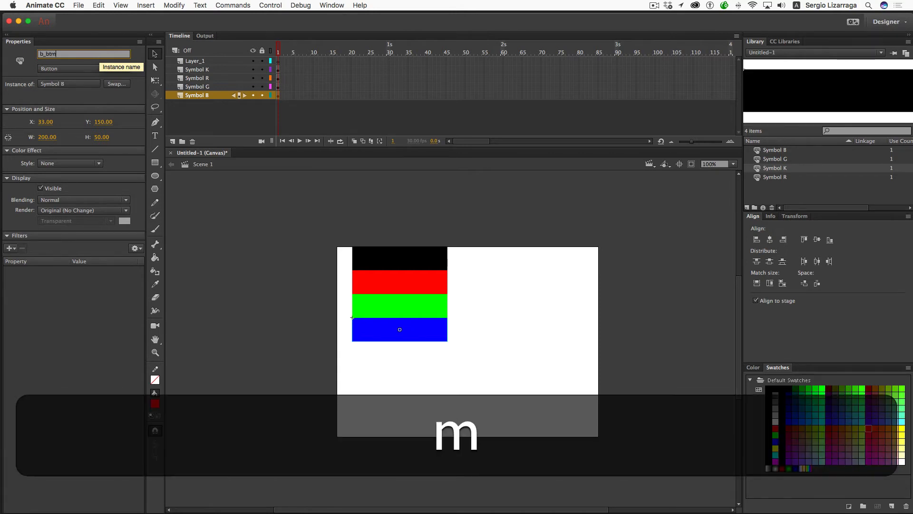
key("BackSpace")
type("n")
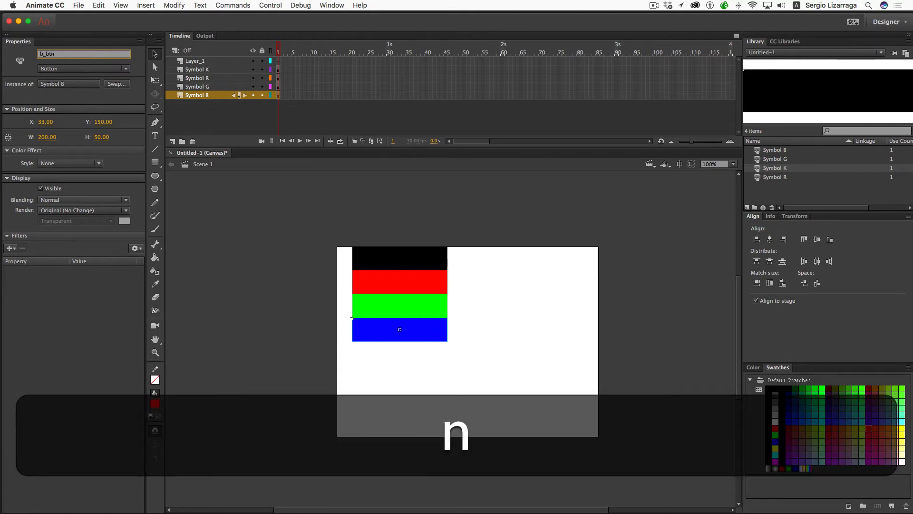
key("Return")
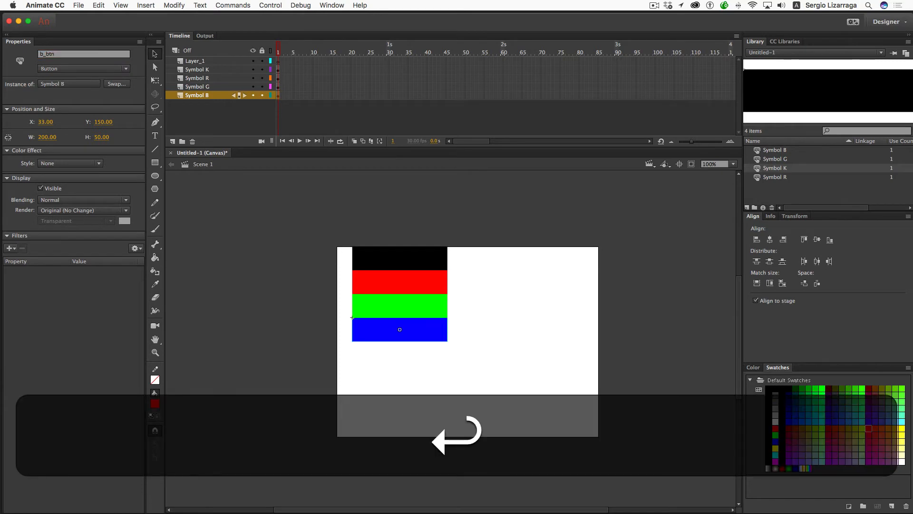
- Review the instance names of the black, red, green and blue buttons on the stage at 100% zoom
scroll(386, 270, "up", 3)
scroll(385, 270, "down", 2)
scroll(385, 269, "left", 5)
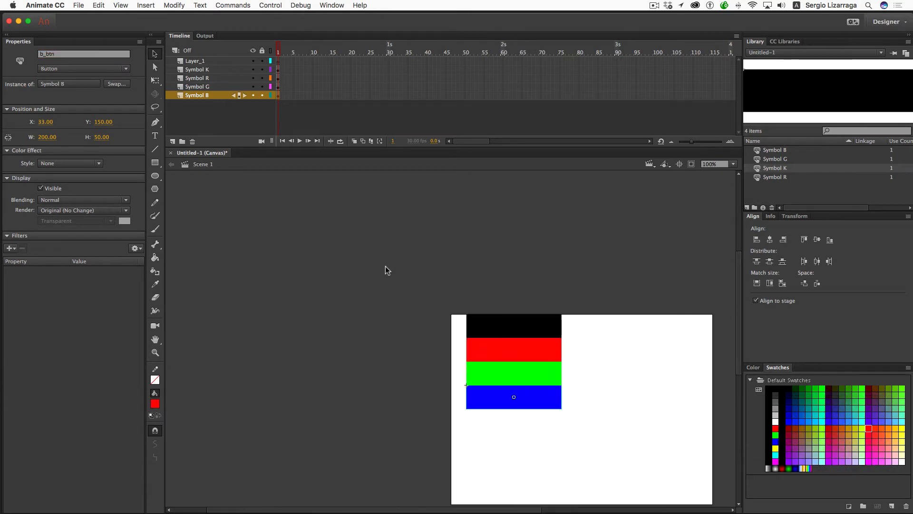
scroll(386, 269, "right", 5)
scroll(461, 284, "down", 3)
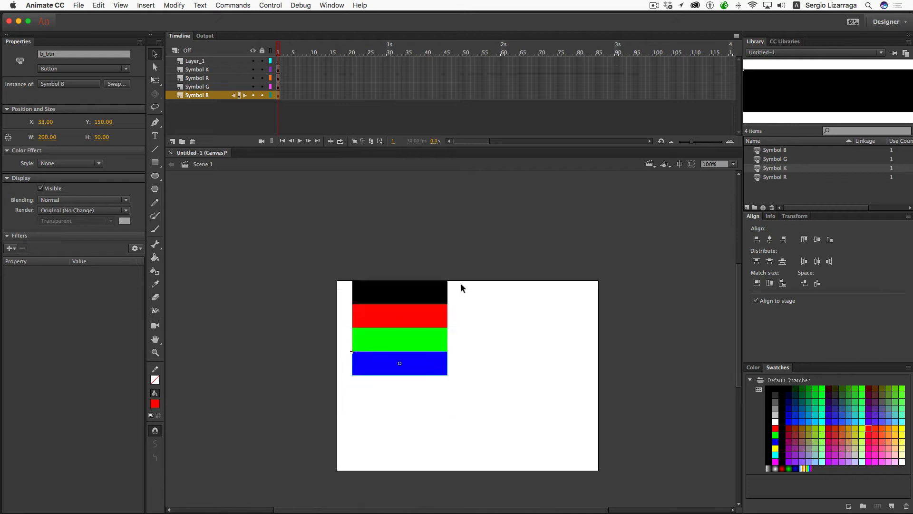
key("super")
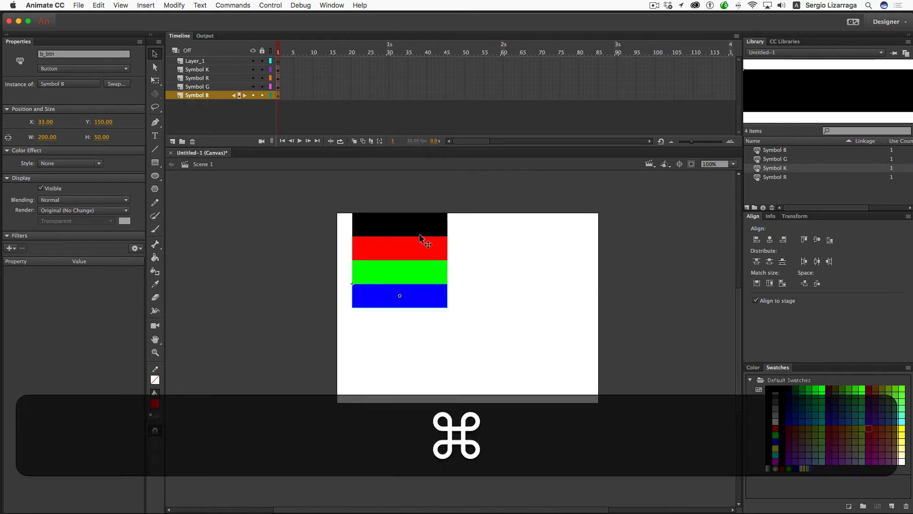
key("super+1")
key("super+2")
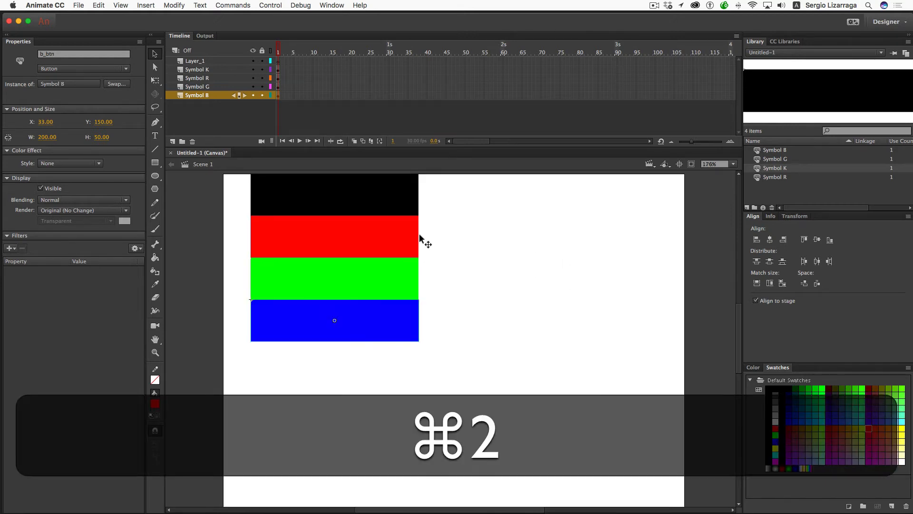
key("super+1")
left_click(414, 260)
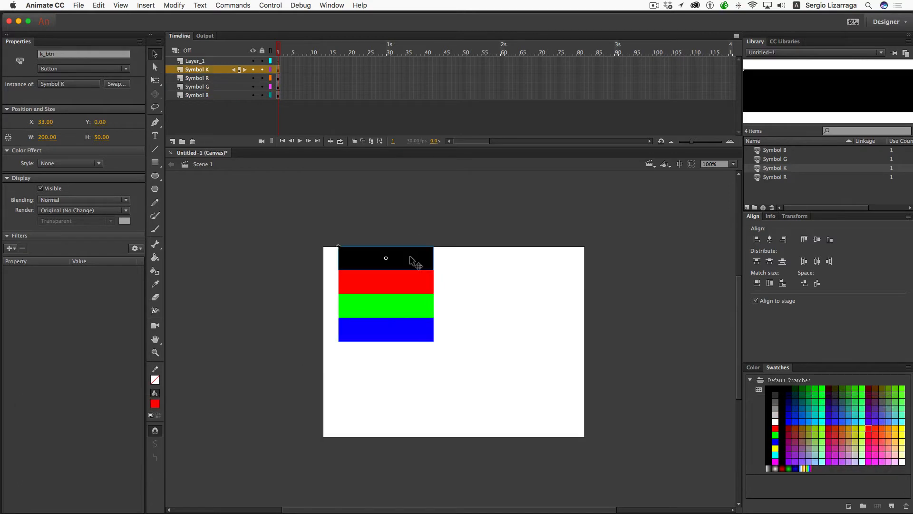
left_click(404, 282)
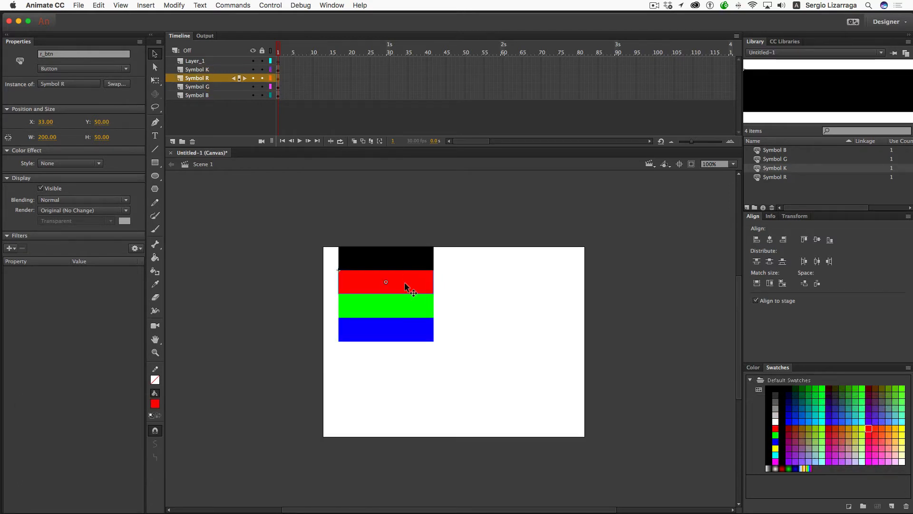
left_click(407, 307)
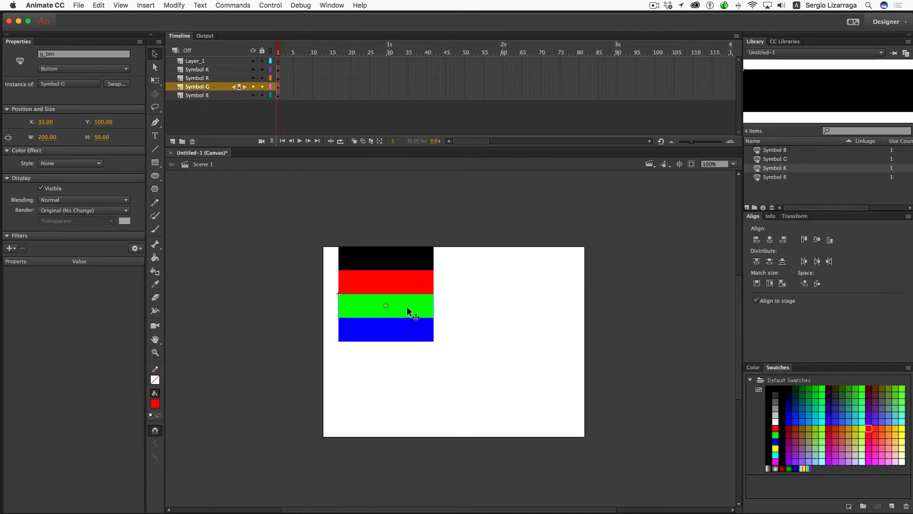
left_click(410, 335)
left_click(397, 257)
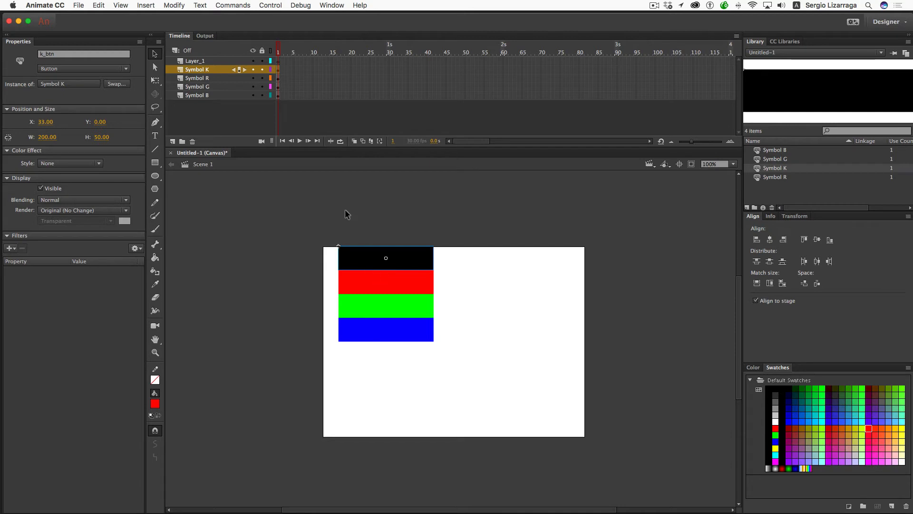
- Rename Layer_1 as actions and lock that layer
double_click(207, 63)
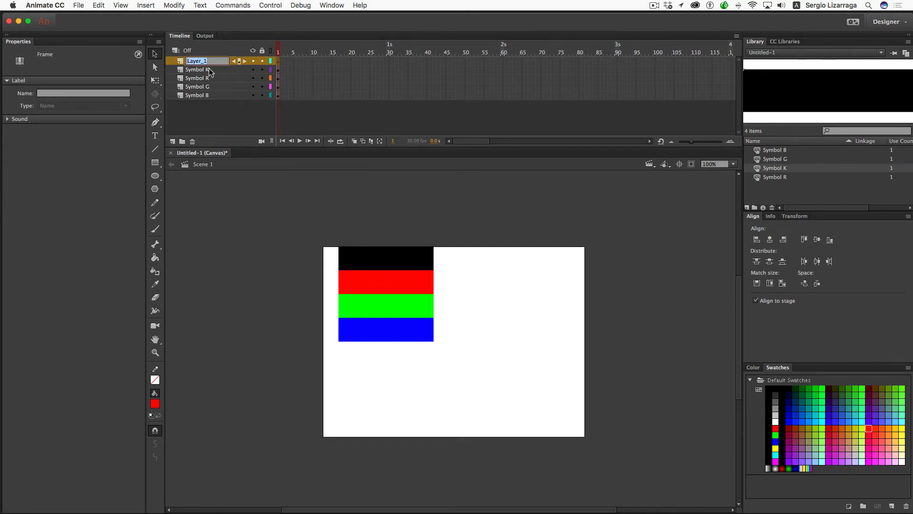
type("action")
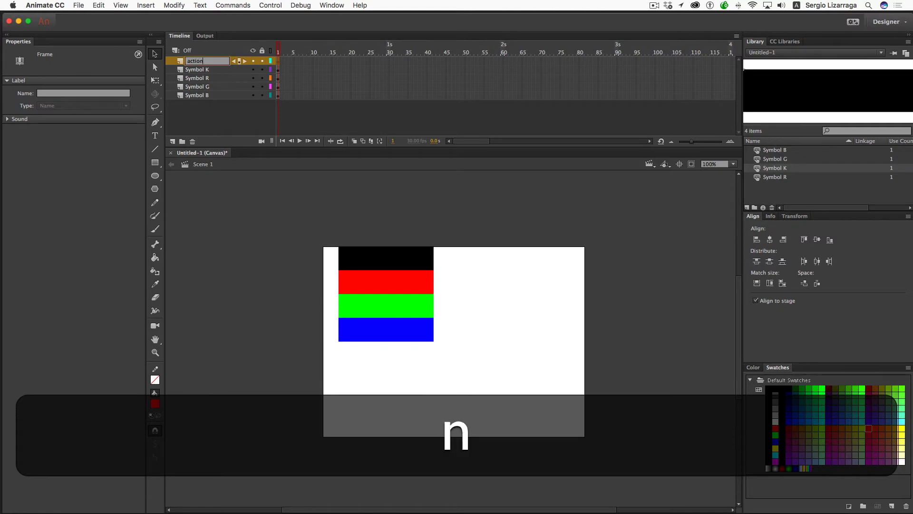
type("s")
key("Return")
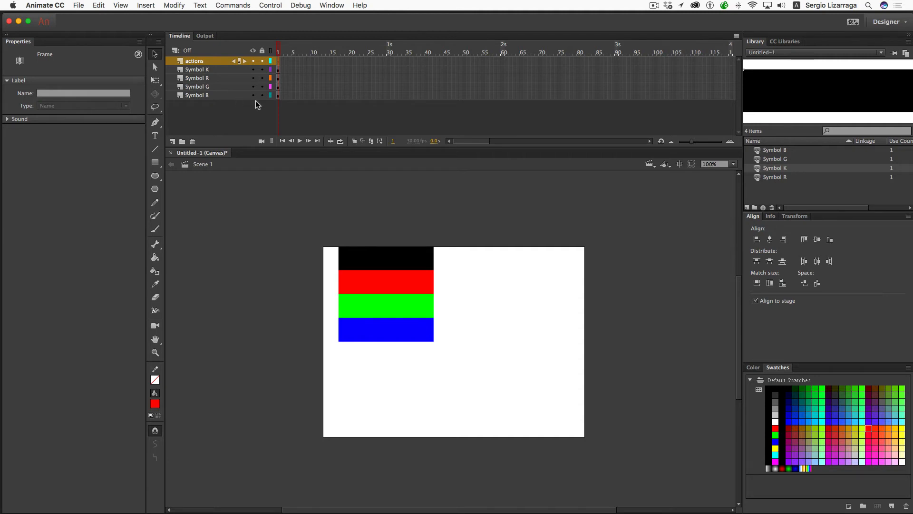
left_click(262, 61)
- Create a classic tween on all four stacked buttons at frame 1
left_click_drag(317, 227, 478, 360)
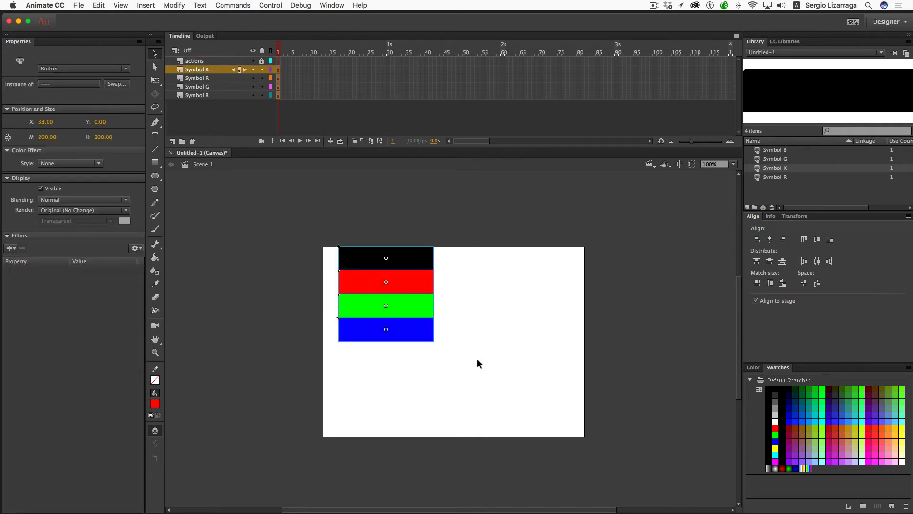
left_click(144, 6)
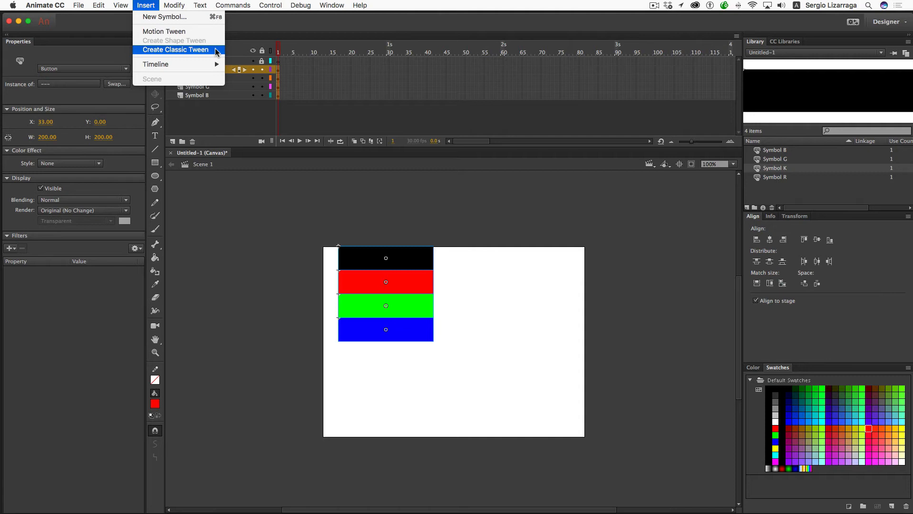
left_click(215, 50)
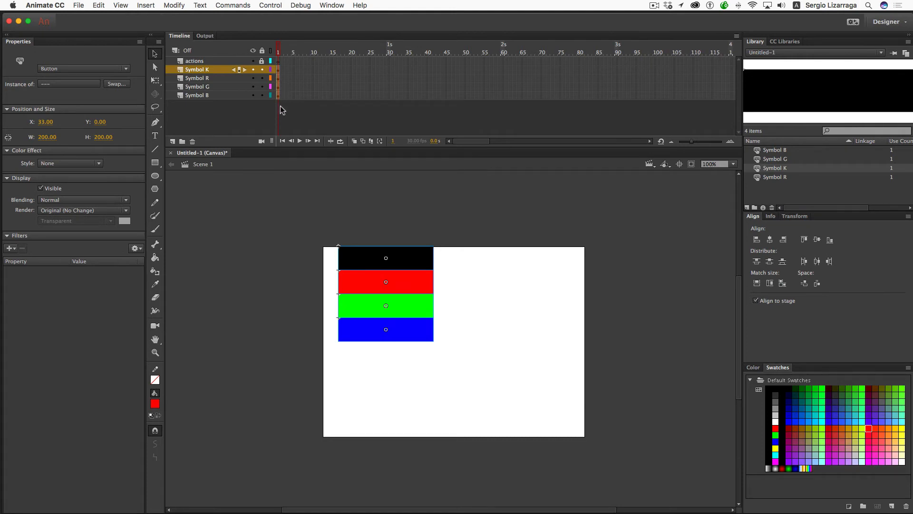
- Duplicate the first keyframes of the four button layers to frame 11
key("alt")
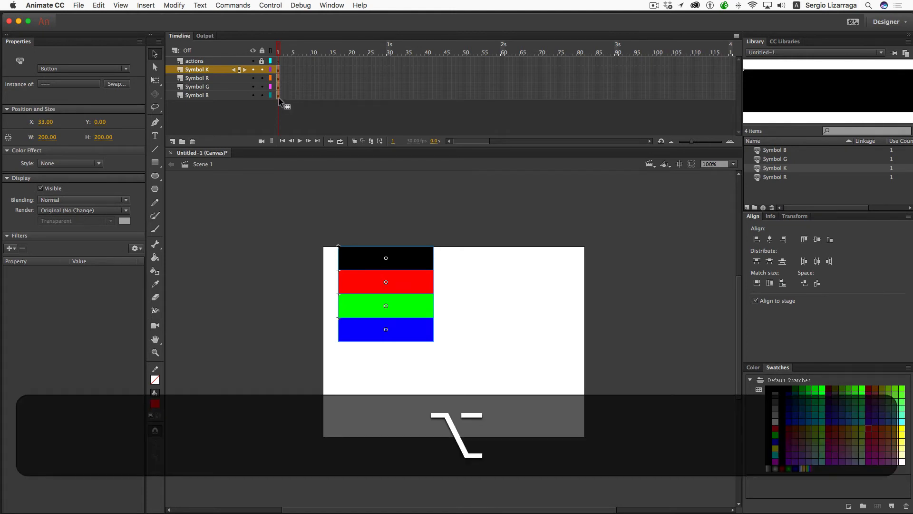
left_click(279, 97, "alt")
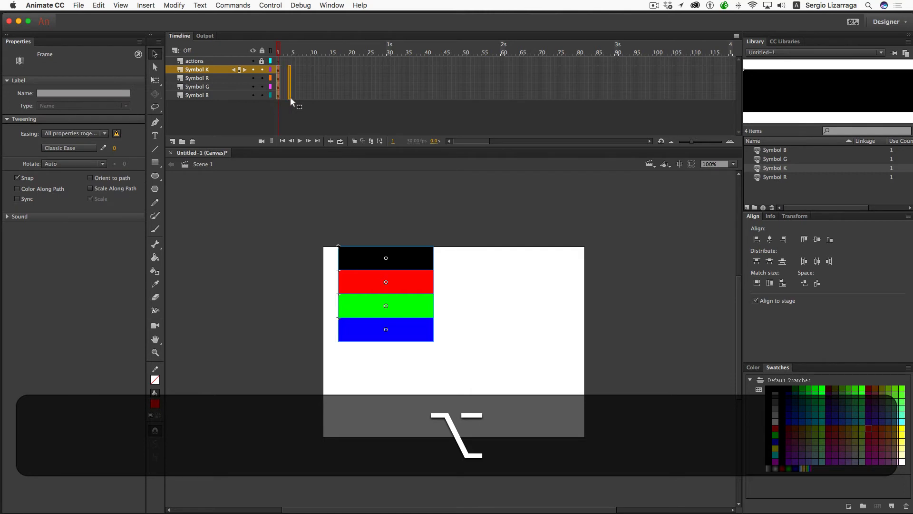
left_click_drag(303, 97, 315, 97)
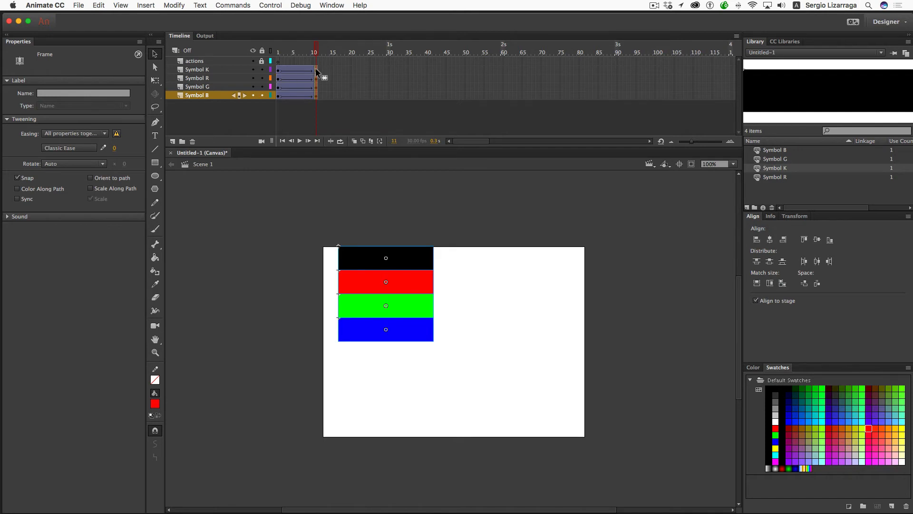
- Align all four buttons to the stage's top edge at frame 1, and preview the opening animation up to frame 11
left_click(278, 61)
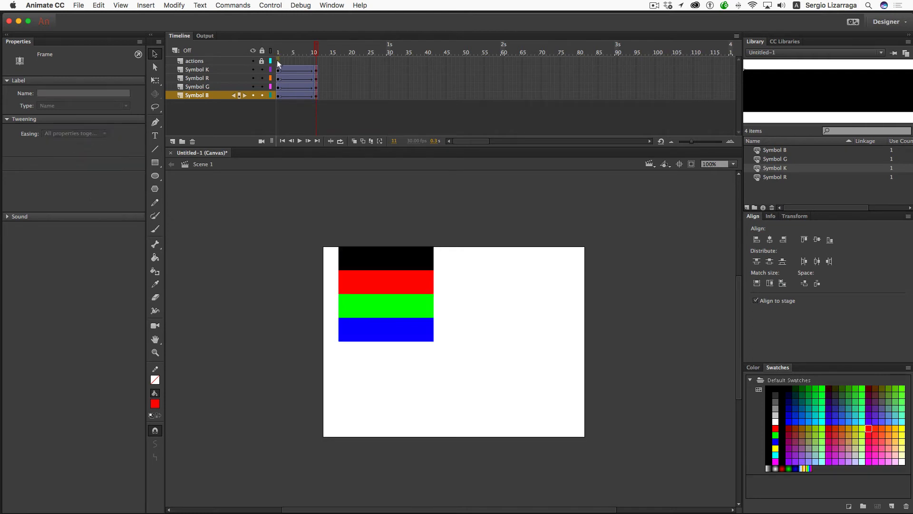
left_click_drag(322, 225, 507, 381)
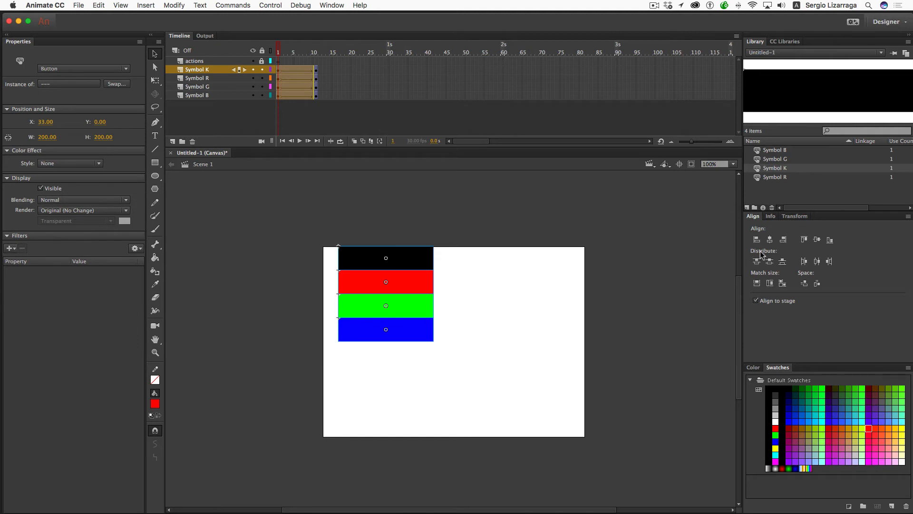
left_click(805, 240)
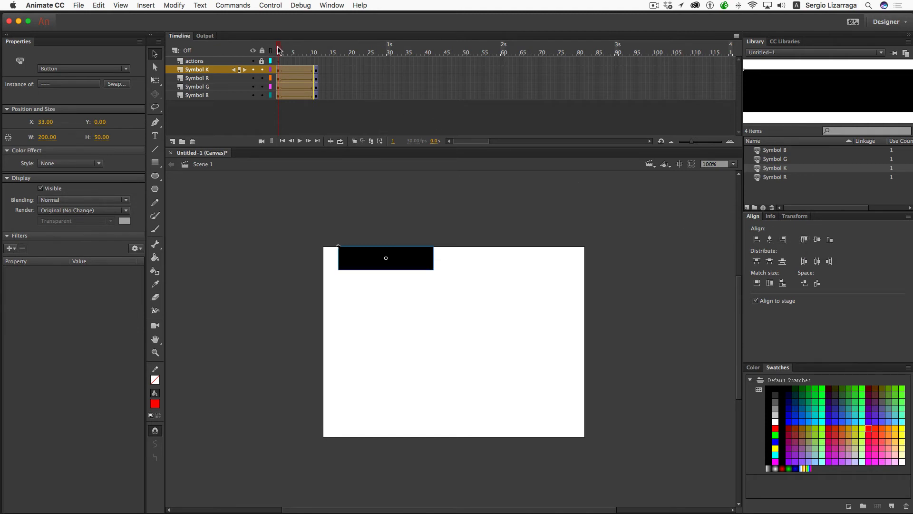
left_click_drag(278, 47, 316, 54)
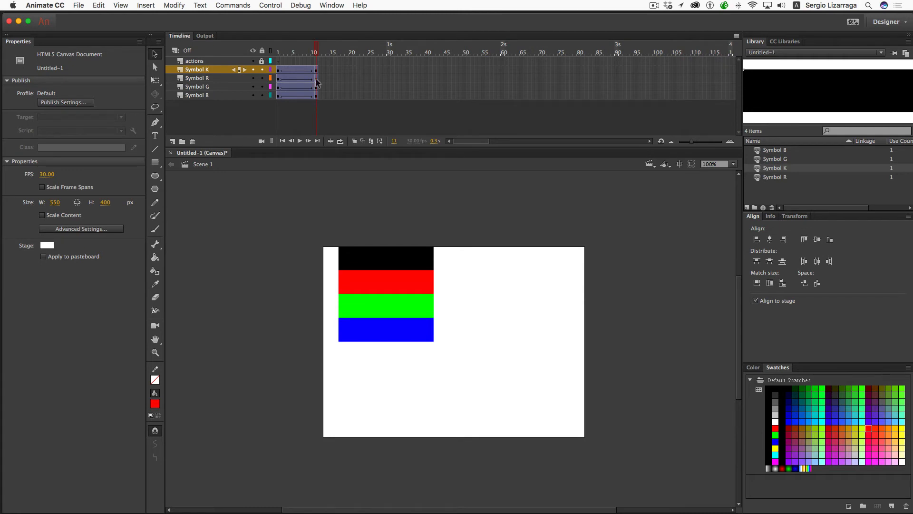
- Duplicate the frame 1 keyframes of the four button layers to frame 21, and scrub back to frame 1 to preview the closing animation
left_click(278, 71)
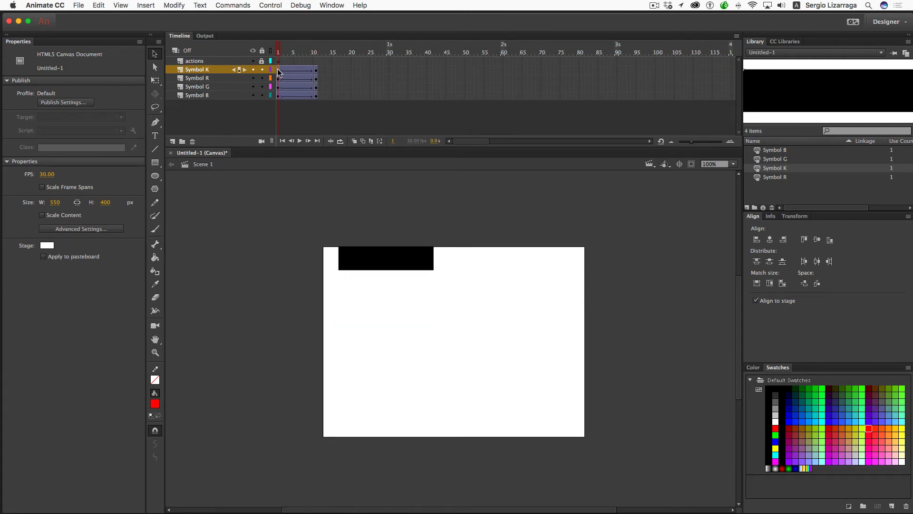
left_click(278, 95, "shift")
key("alt")
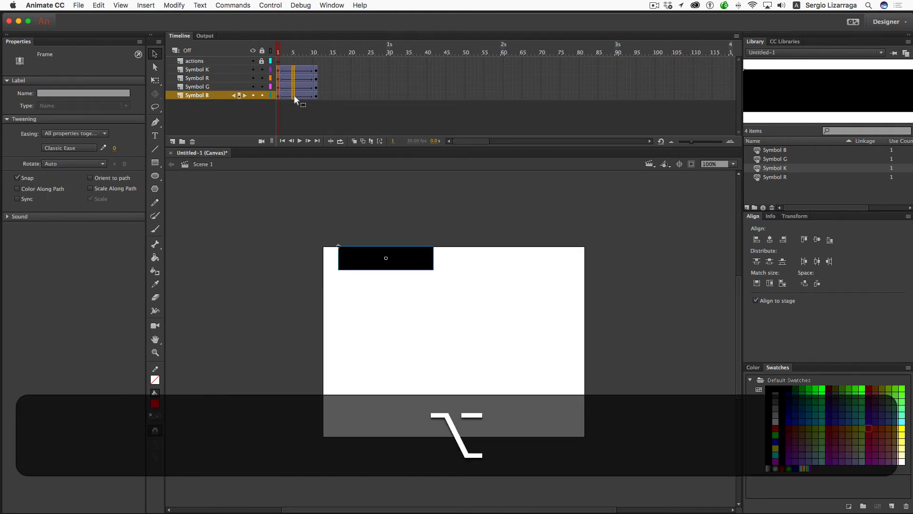
left_click_drag(294, 95, 352, 96)
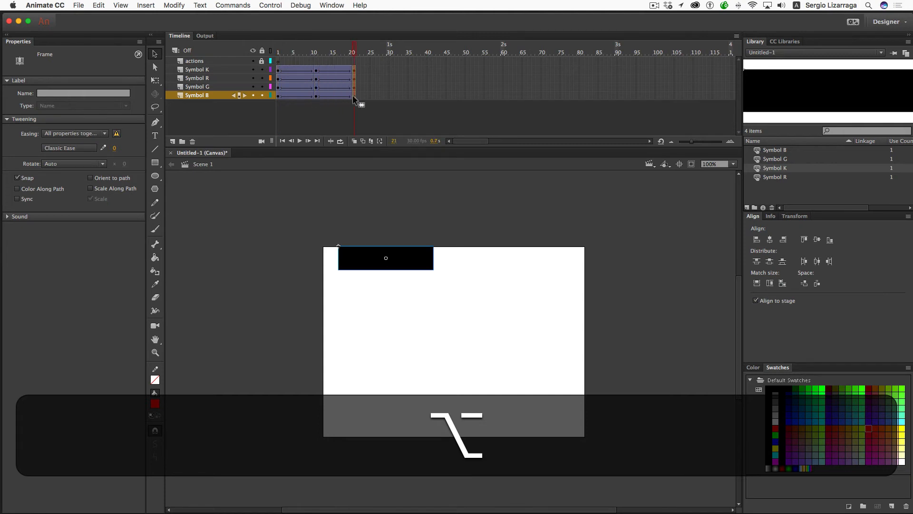
left_click_drag(349, 53, 248, 51)
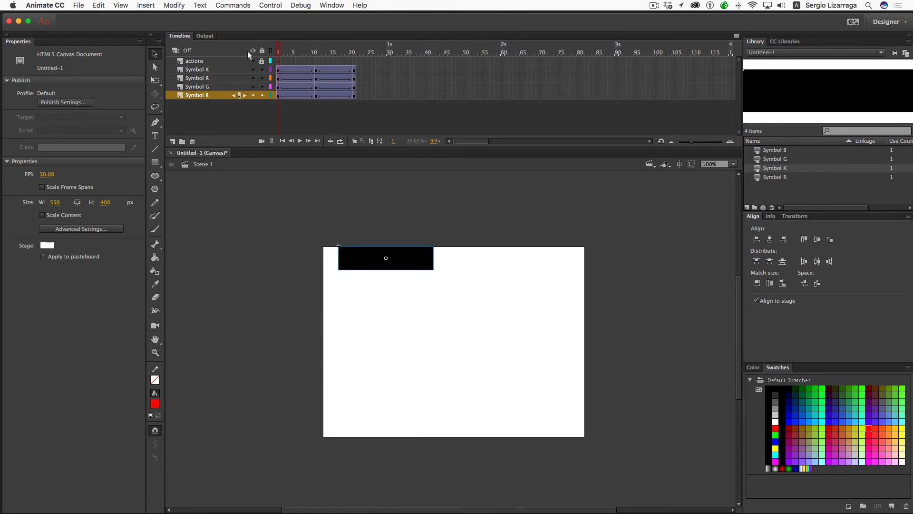
- Test the movie and dock the Output panel beneath the Swatches panel
key("super+Return")
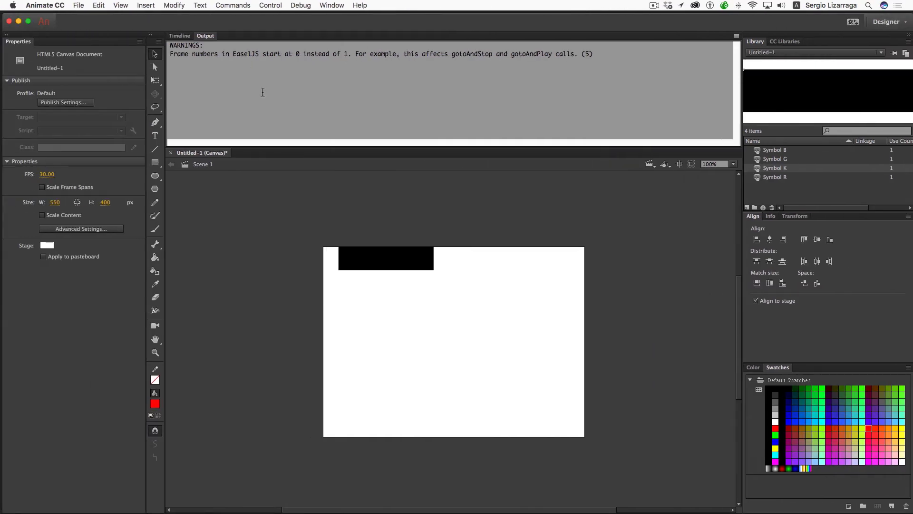
left_click(256, 91)
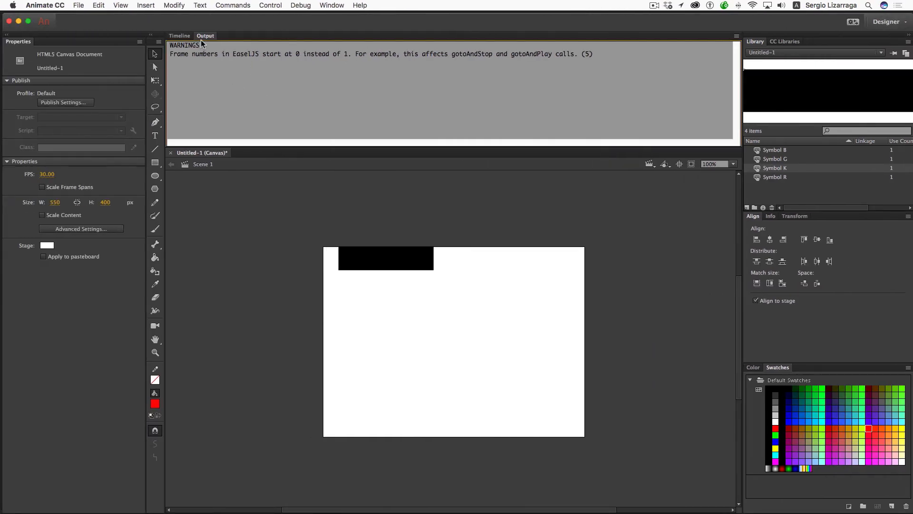
left_click_drag(204, 38, 761, 502)
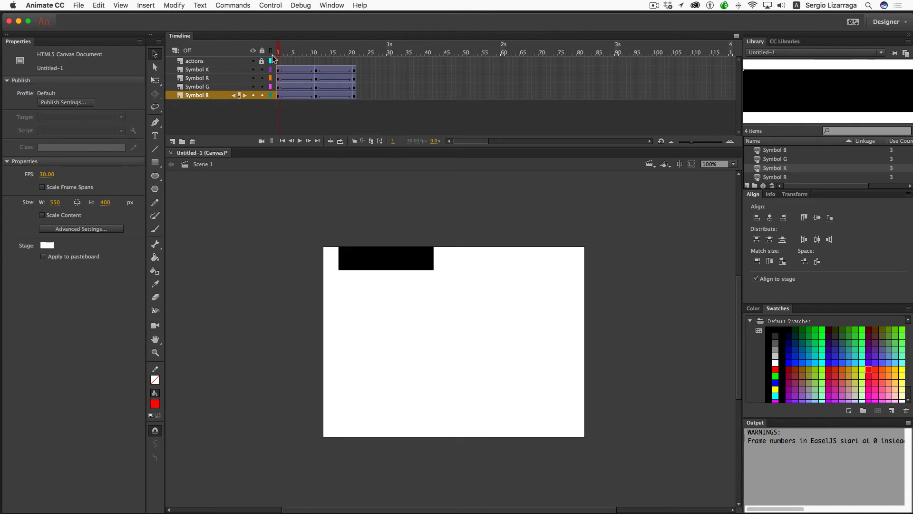
- Review the planned section starts at frames 1, 30, 60 and 90, and preview the menu opening and closing up to frame 21
left_click(389, 70)
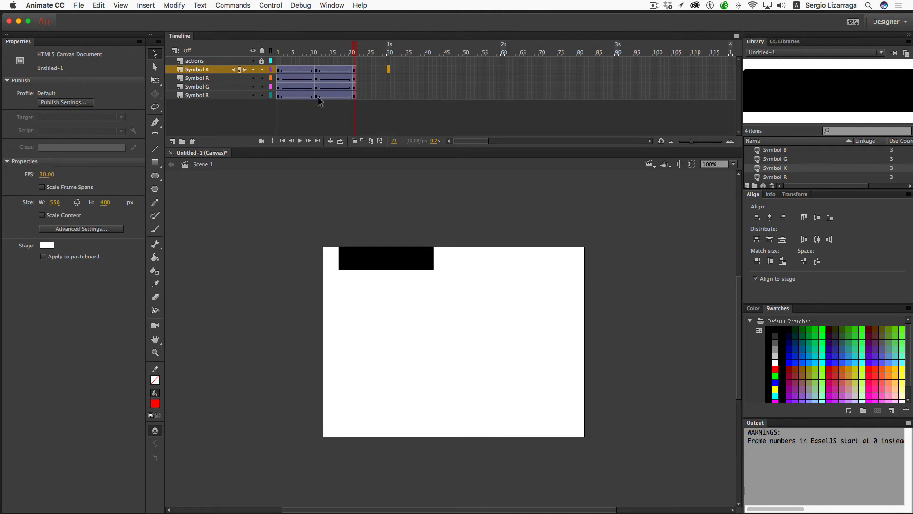
left_click(278, 61)
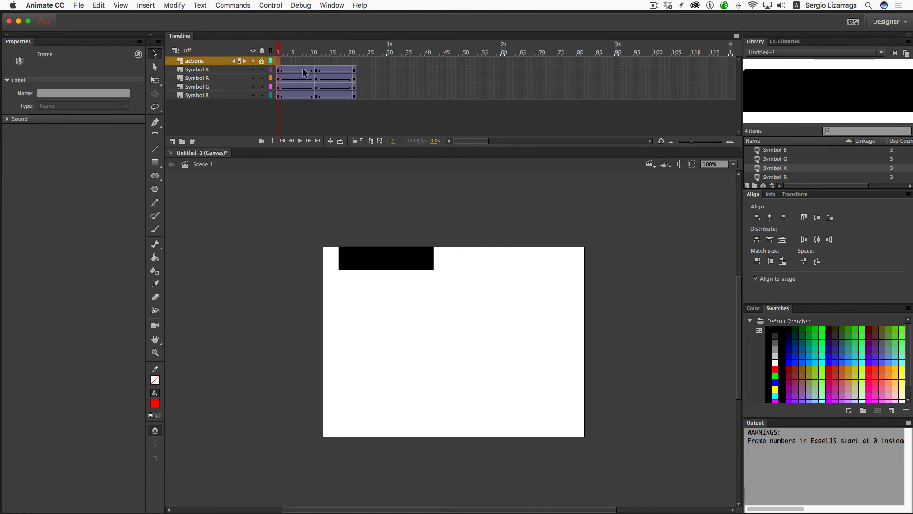
left_click(388, 60)
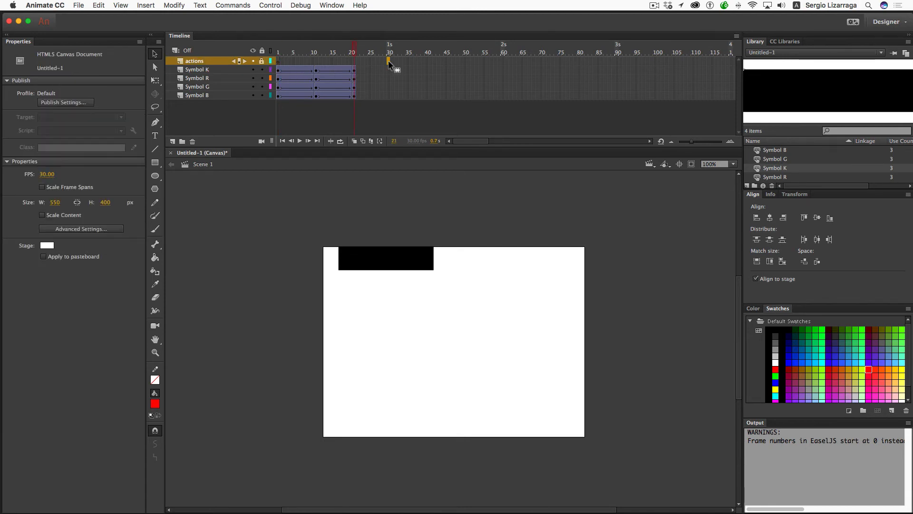
left_click(503, 60)
left_click(617, 61)
left_click(279, 61)
left_click_drag(275, 57, 316, 55)
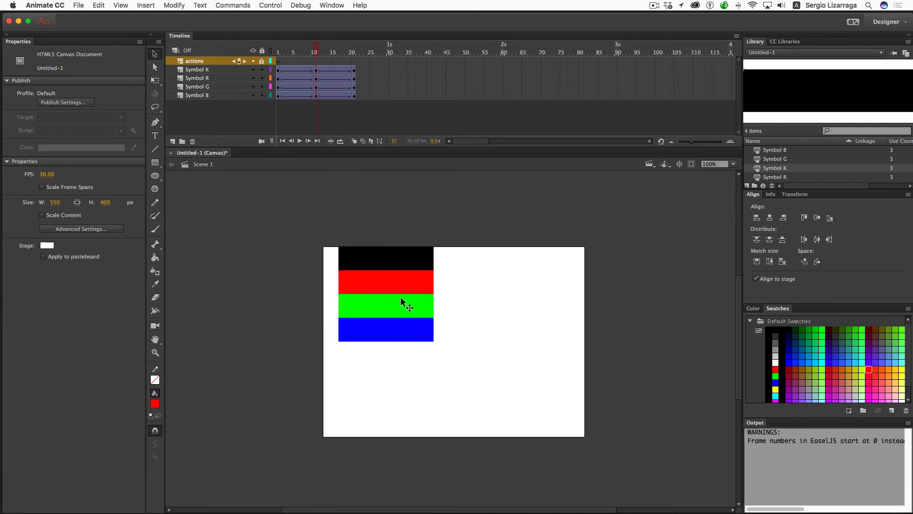
left_click(395, 277)
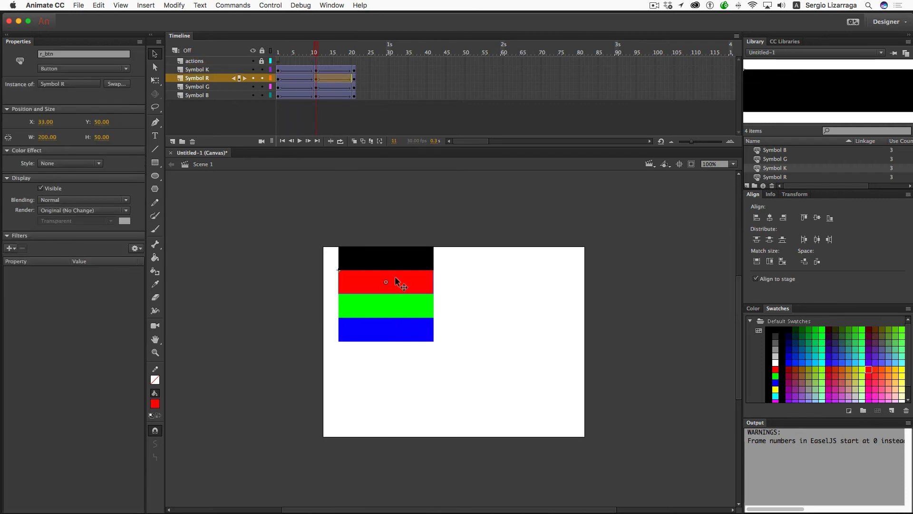
left_click_drag(315, 52, 354, 53)
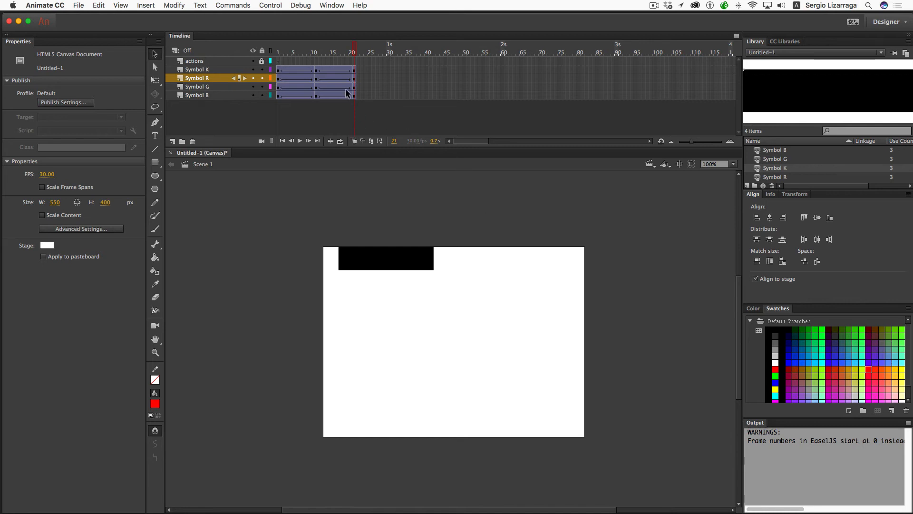
- Extend the four button layers to frame 29 and remove the classic tween from frames 21 to 29
left_click(385, 70)
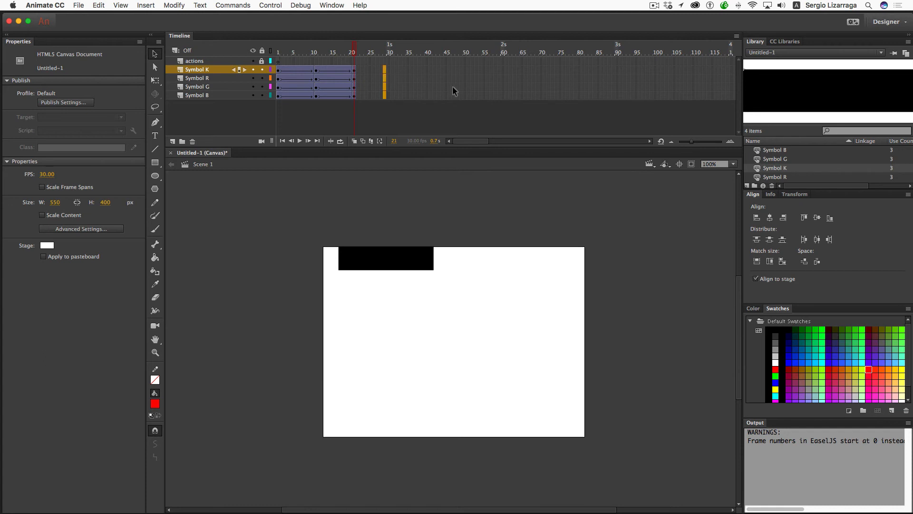
key("F5")
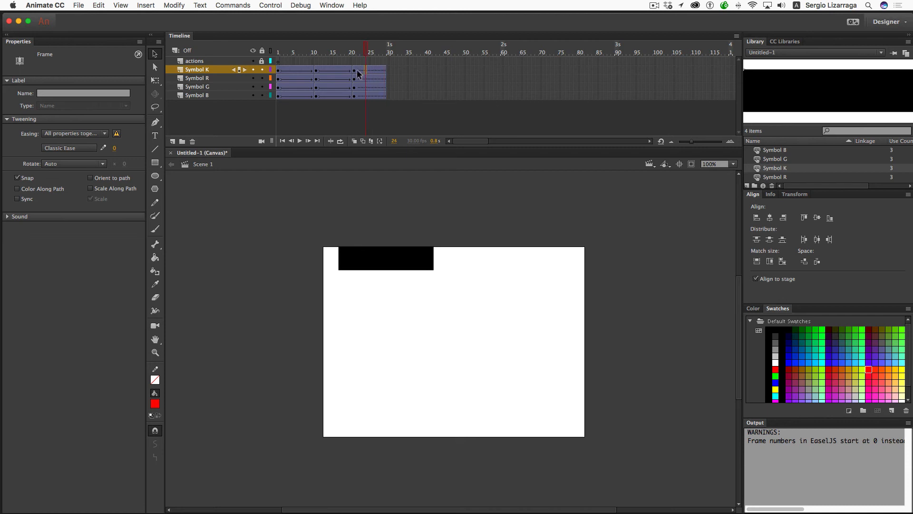
left_click_drag(364, 90, 384, 98)
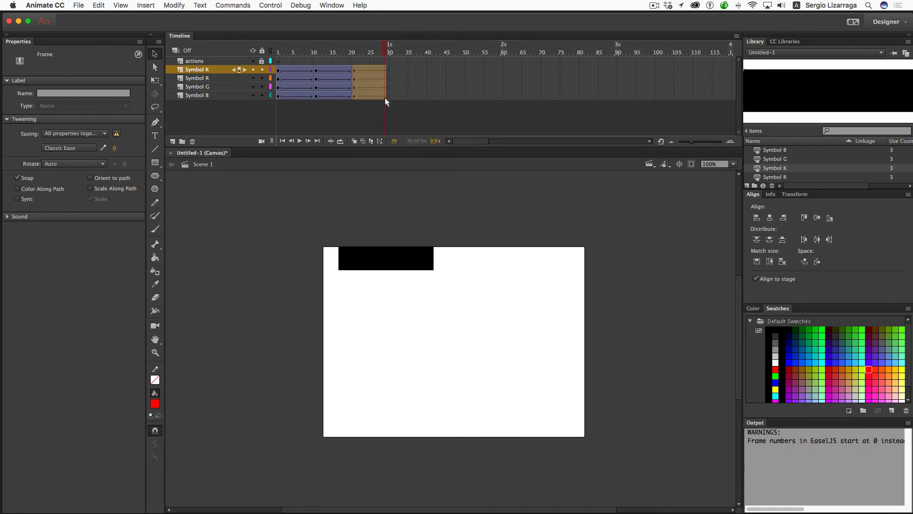
left_click(144, 5)
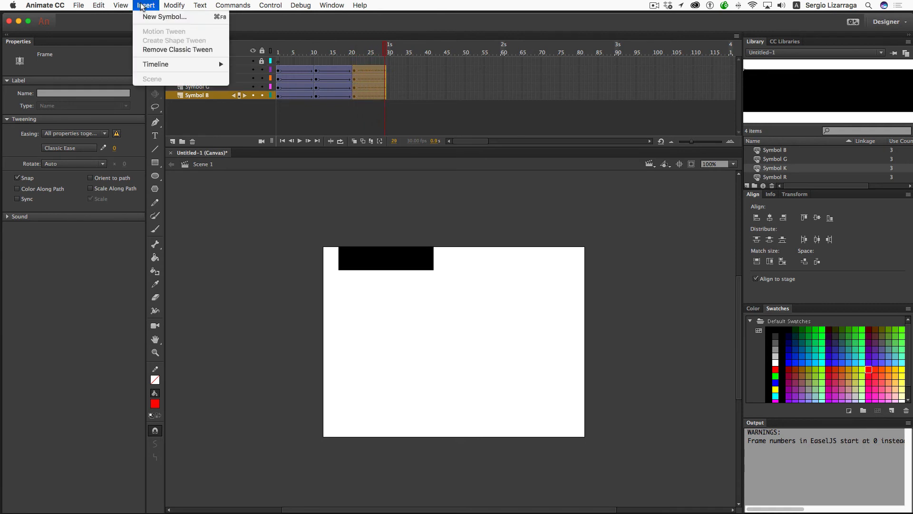
left_click(154, 49)
left_click(450, 95)
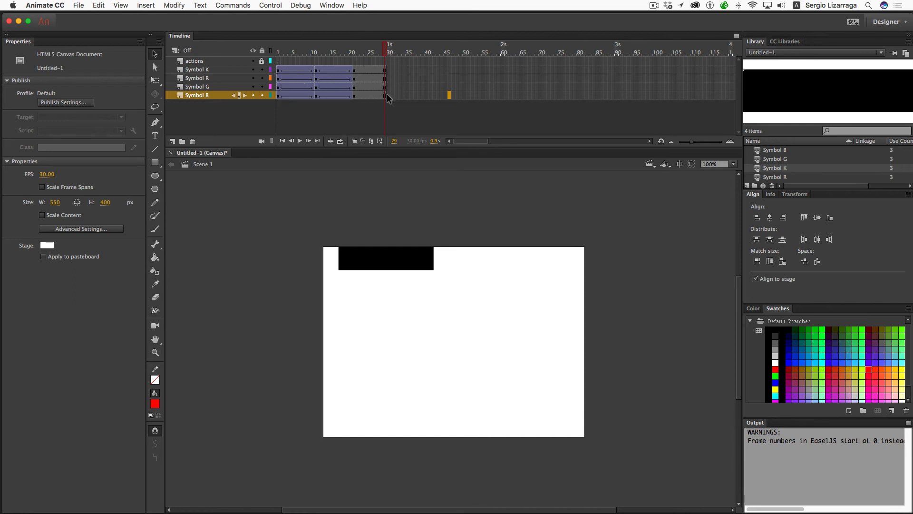
- Duplicate frames 1 to 29 of the four button layers to start at frame 30
left_click_drag(279, 72, 386, 95)
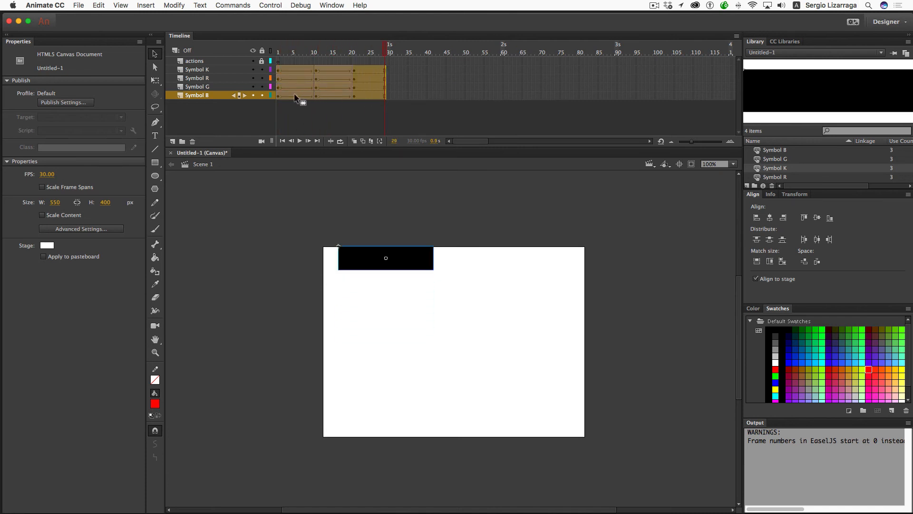
left_click_drag(281, 92, 393, 93)
key("alt")
left_click(433, 117)
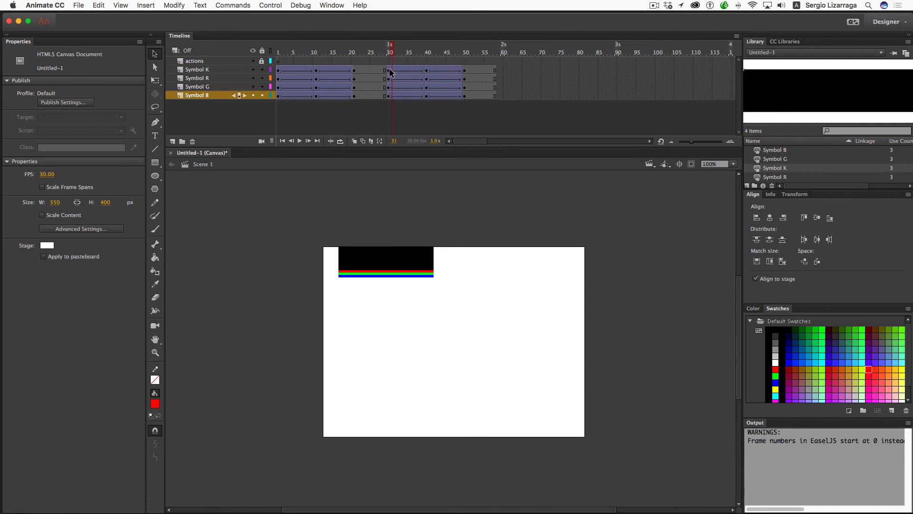
- Duplicate the second menu section of the four button layers to start at frames 60 and 90
left_click_drag(390, 71, 491, 99)
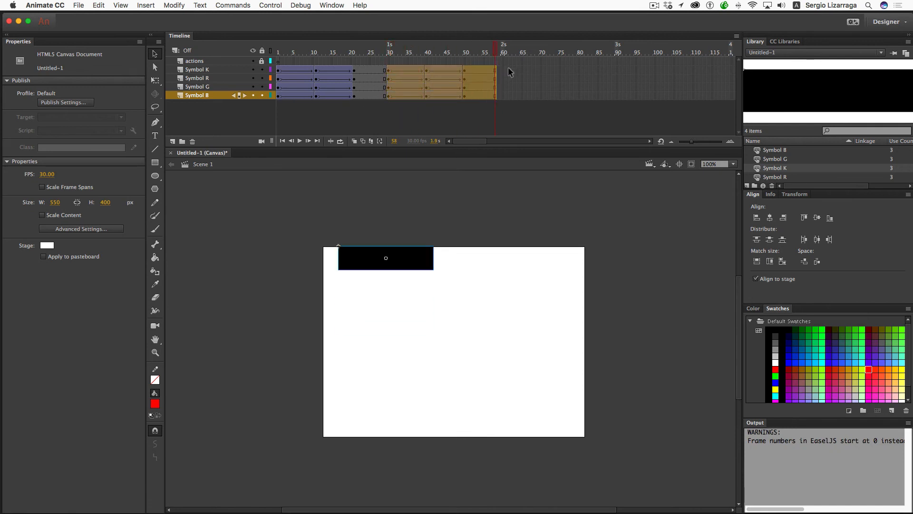
left_click_drag(391, 94, 508, 93)
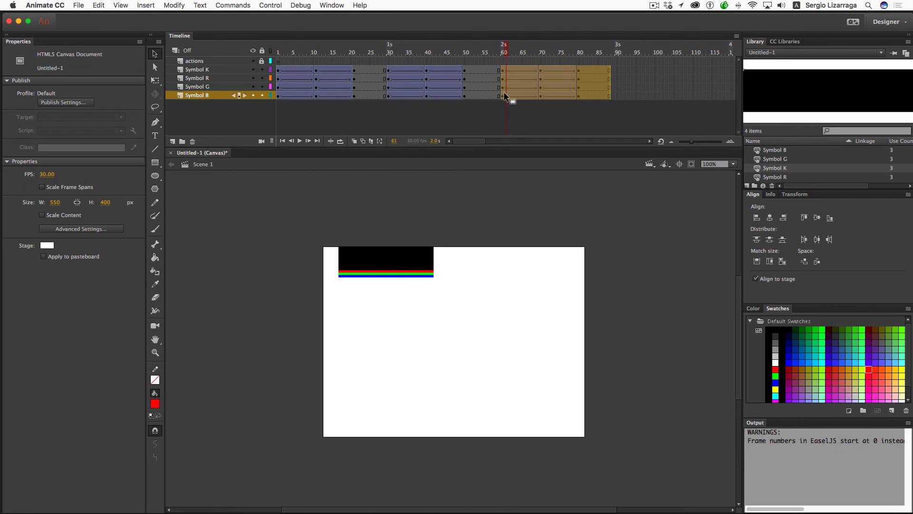
key("alt")
left_click_drag(504, 93, 617, 96)
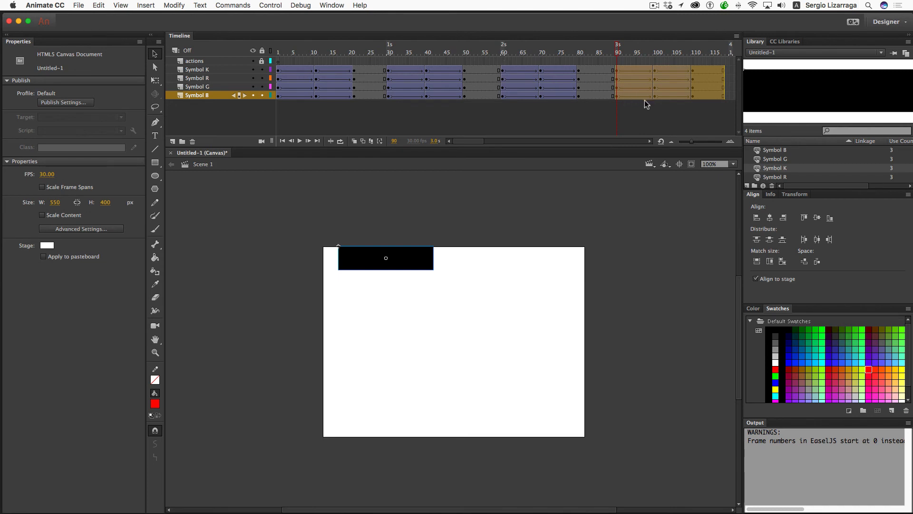
left_click(710, 95)
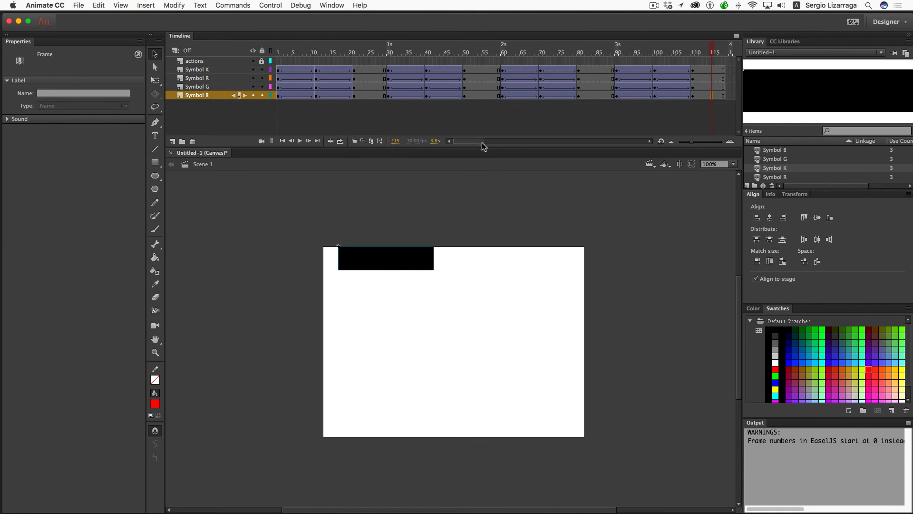
- Extend the last section of the four button layers by one frame to frame 119
left_click_drag(470, 144, 481, 143)
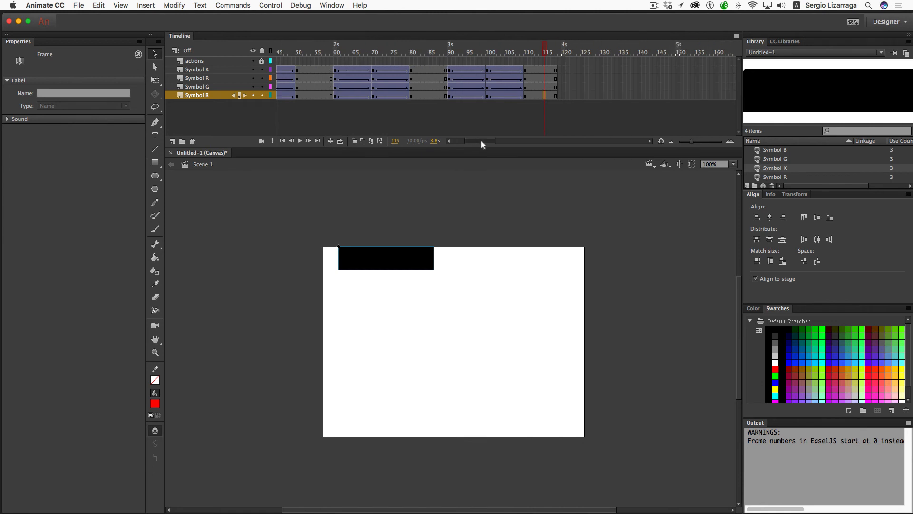
left_click(562, 76)
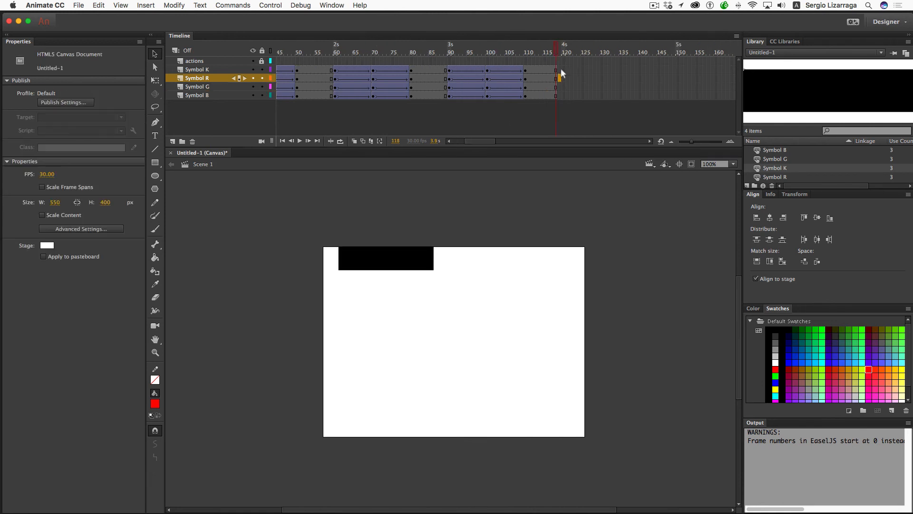
left_click(562, 70)
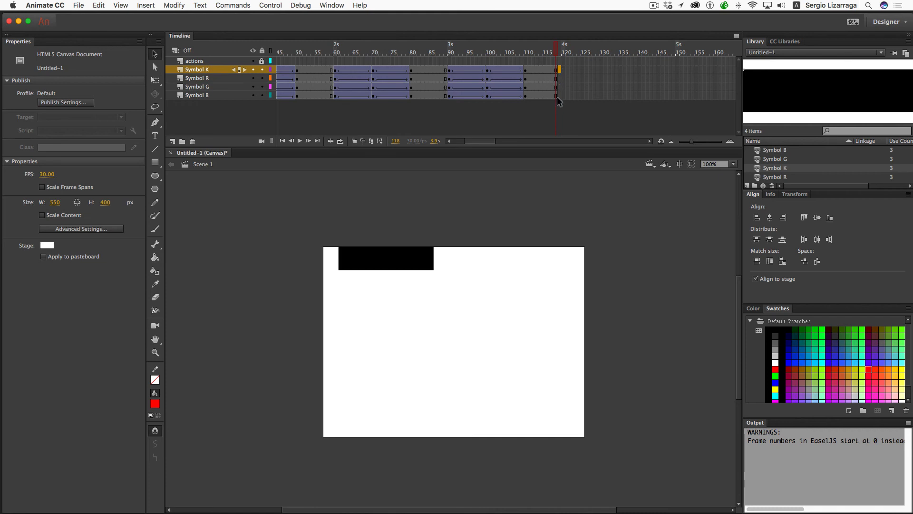
left_click(540, 88)
left_click_drag(541, 74, 540, 94)
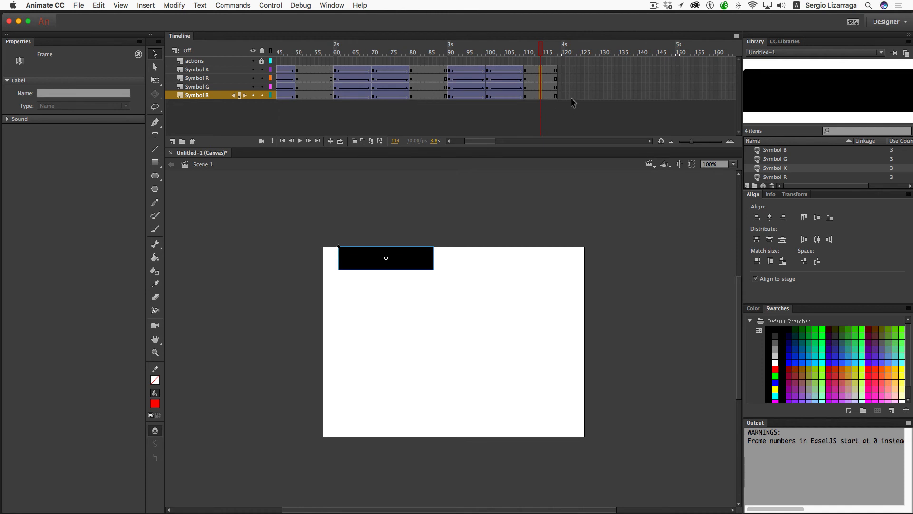
key("F5")
mouse_move(541, 52)
left_mouse_down()
mouse_move(527, 51)
mouse_move(552, 53)
left_mouse_up()
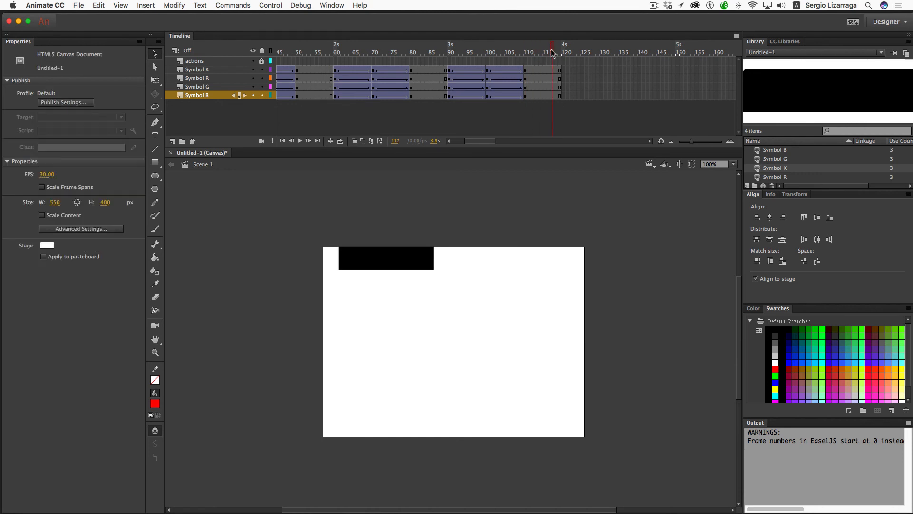
scroll(554, 84, "left", 5)
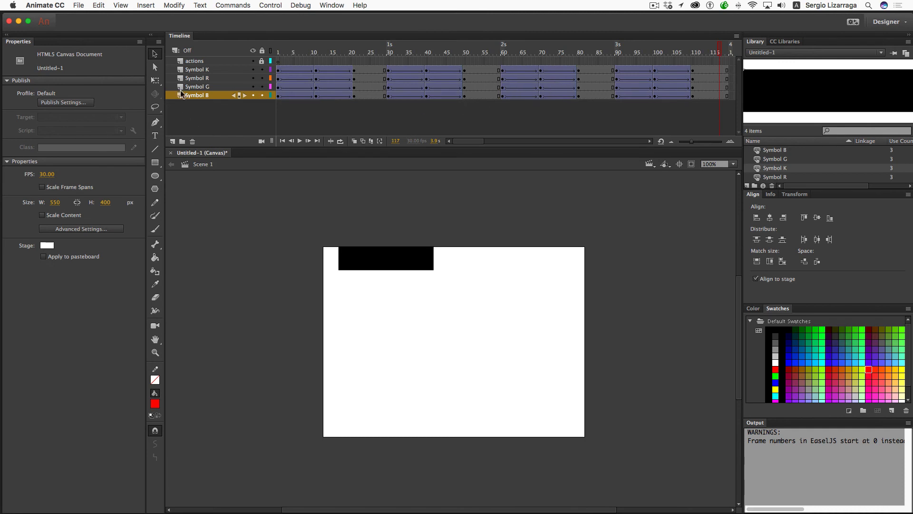
- Add a new layer below the Symbol B layer and name it art
left_click(173, 141)
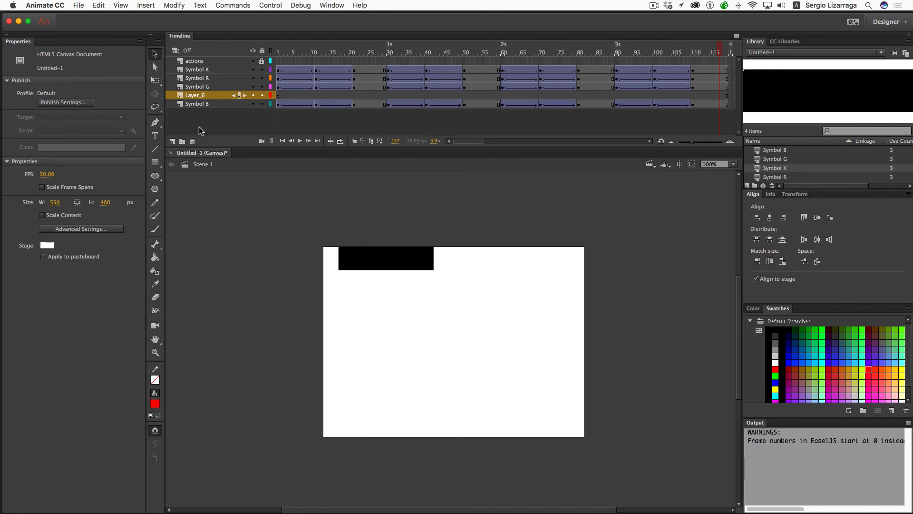
left_click_drag(190, 96, 179, 120)
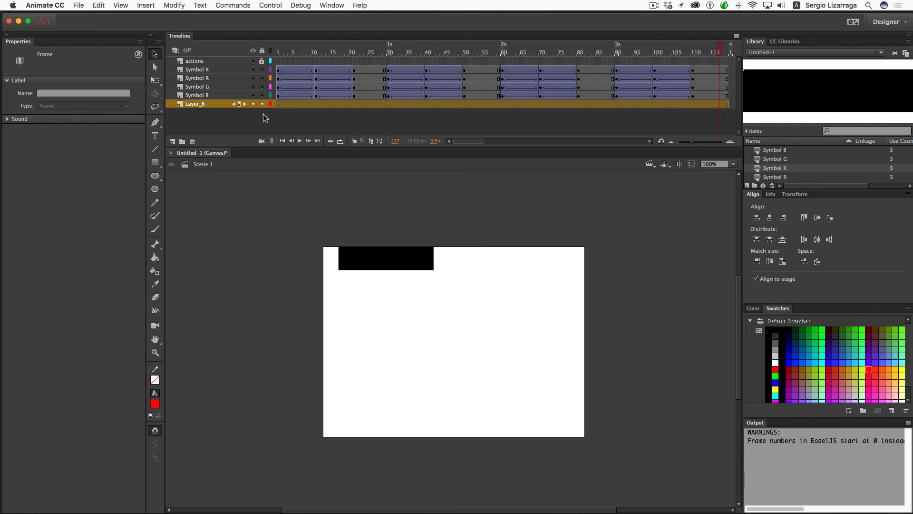
double_click(195, 105)
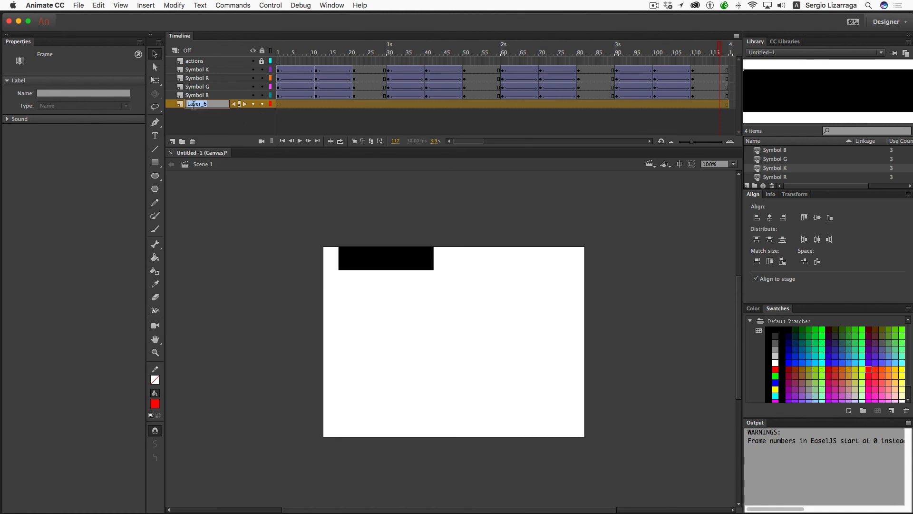
type("art")
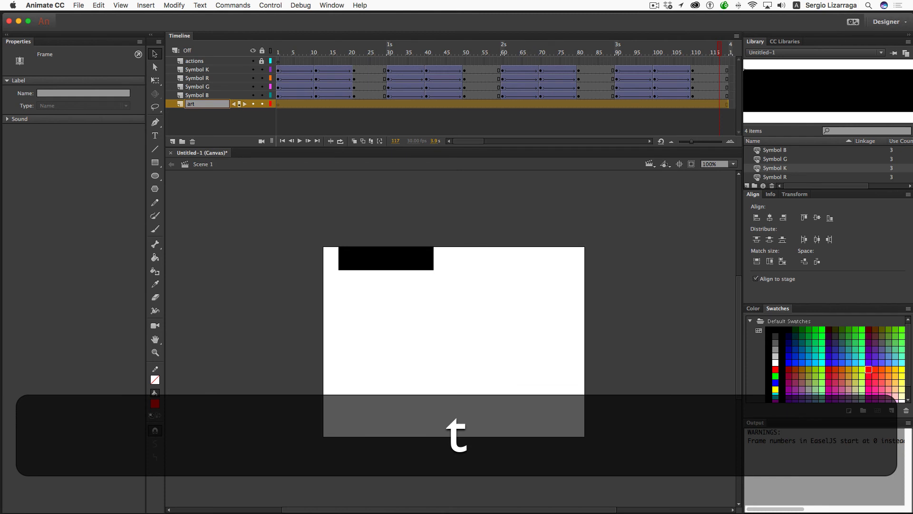
key("Return")
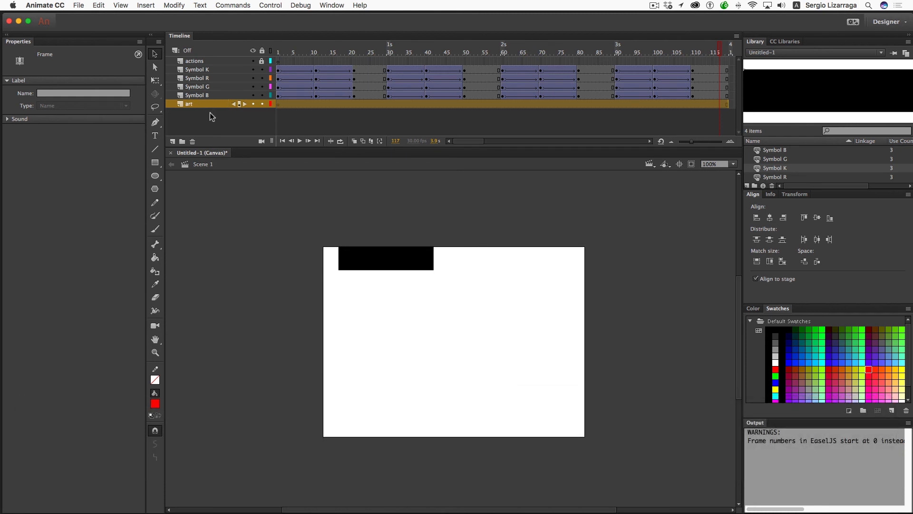
left_click(232, 126)
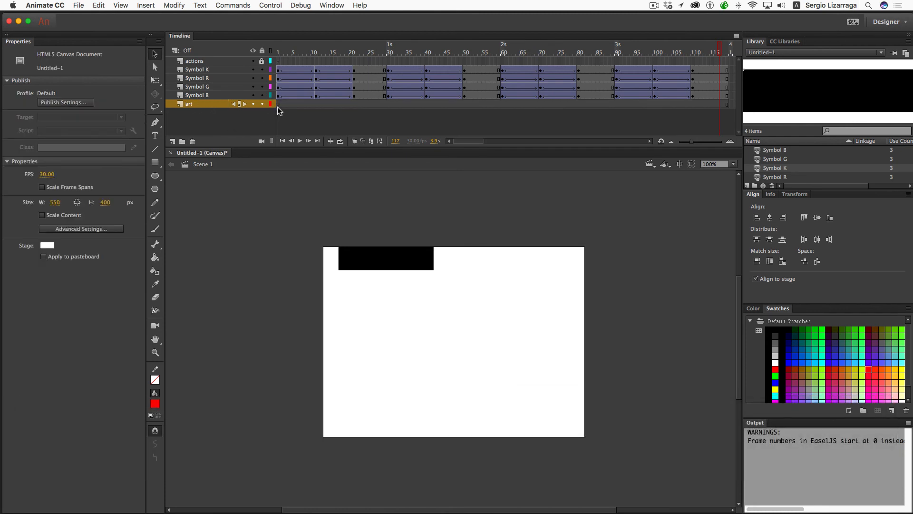
- Add a black dynamic text field about 290 × 109 px reading "home" at frame 1 of the art layer
left_click(279, 104)
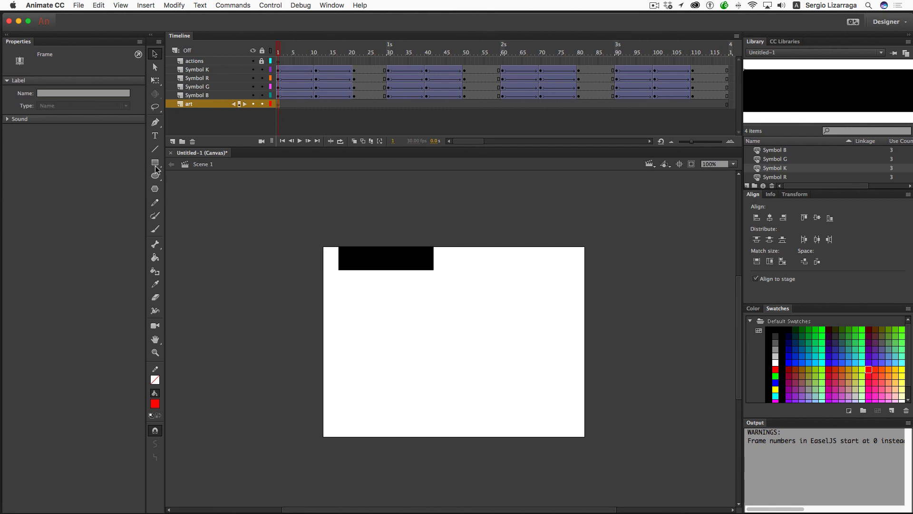
left_click(155, 136)
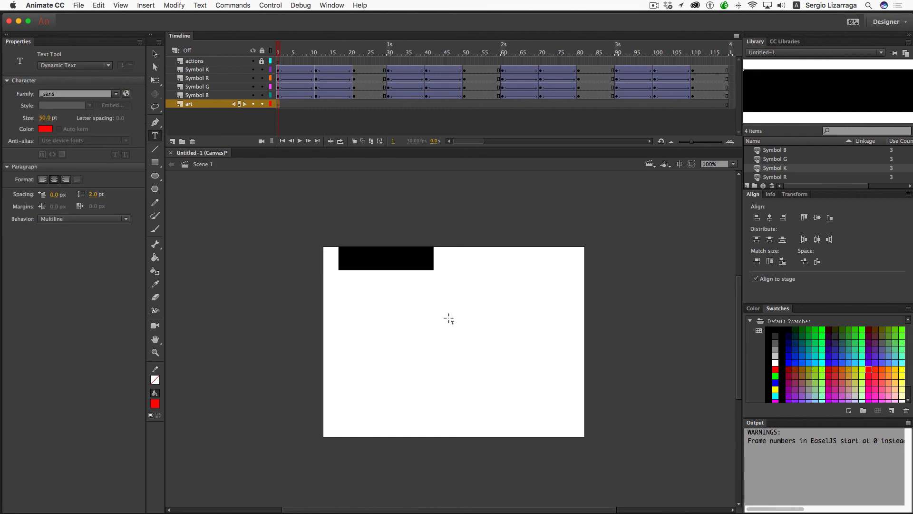
left_click_drag(444, 303, 582, 297)
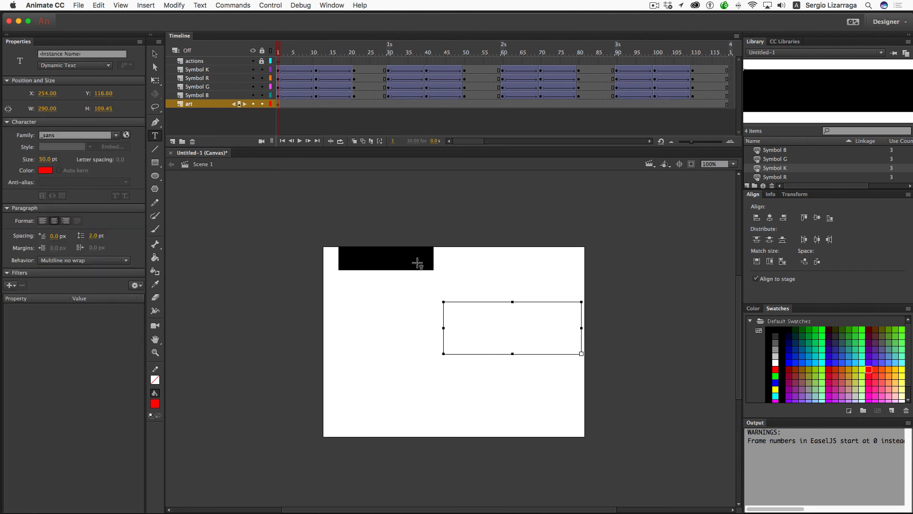
left_click(46, 170)
left_click(87, 200)
type("h")
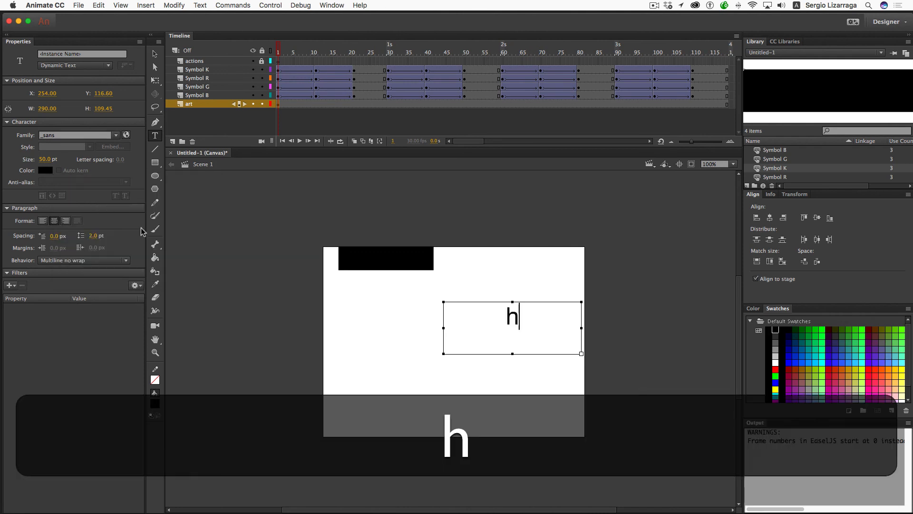
type("ome")
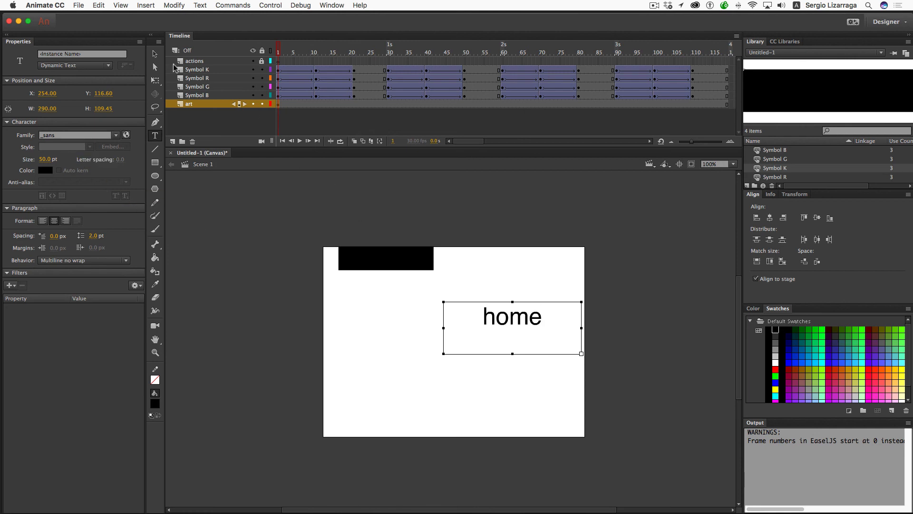
left_click(155, 54)
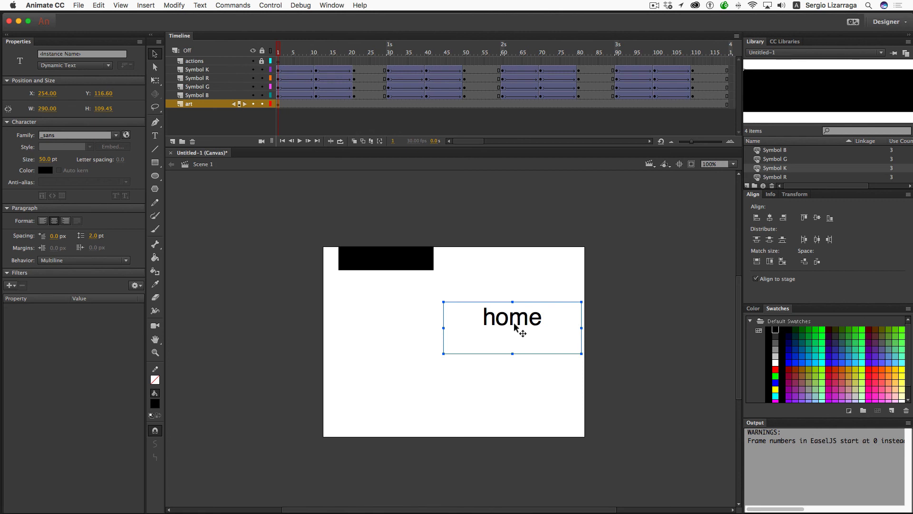
- Insert keyframes at frames 30, 60 and 90 of the art layer
scroll(515, 324, "right", 3)
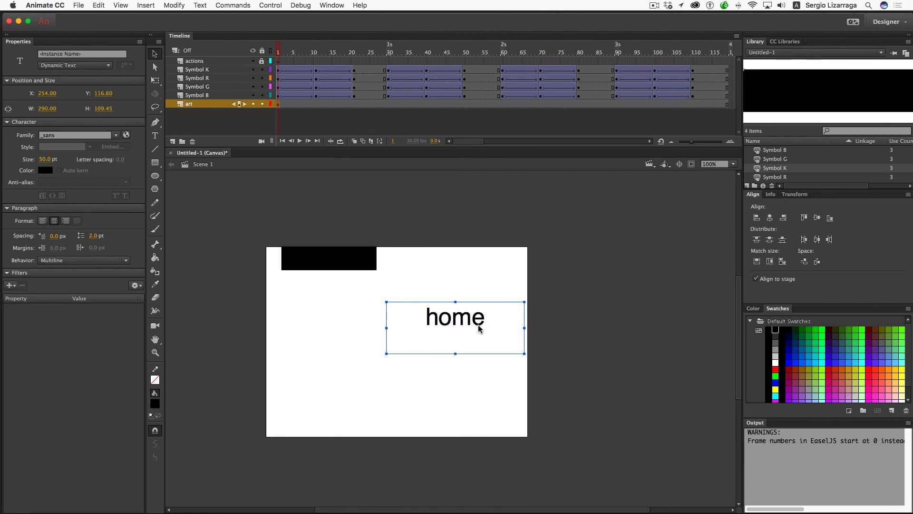
scroll(479, 328, "left", 6)
scroll(479, 328, "right", 3)
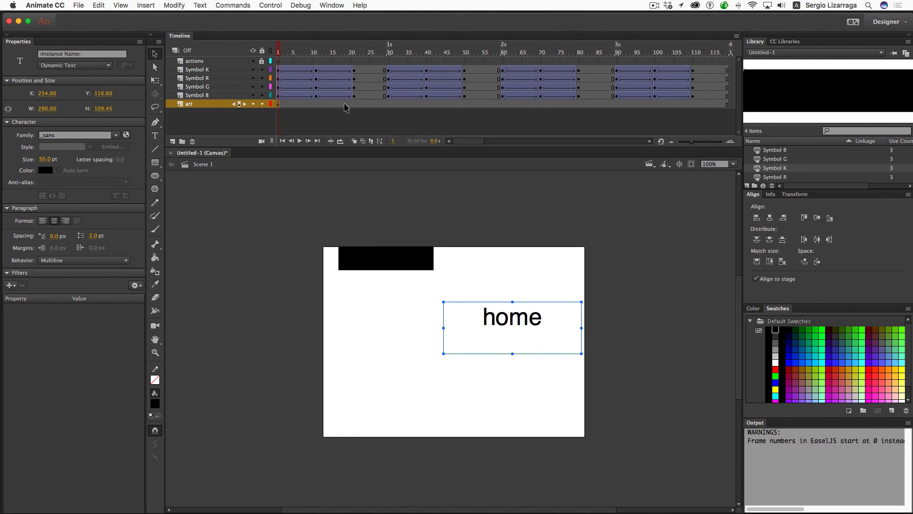
left_click(295, 110)
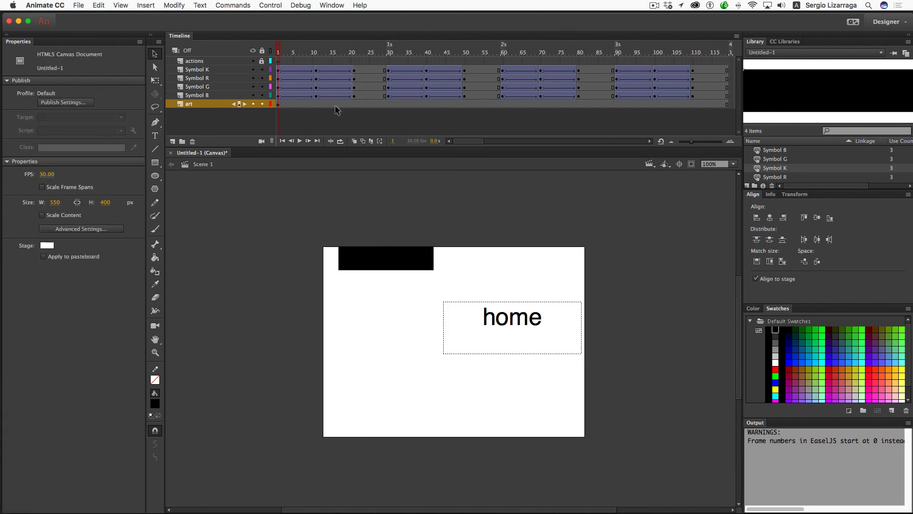
left_click(388, 104)
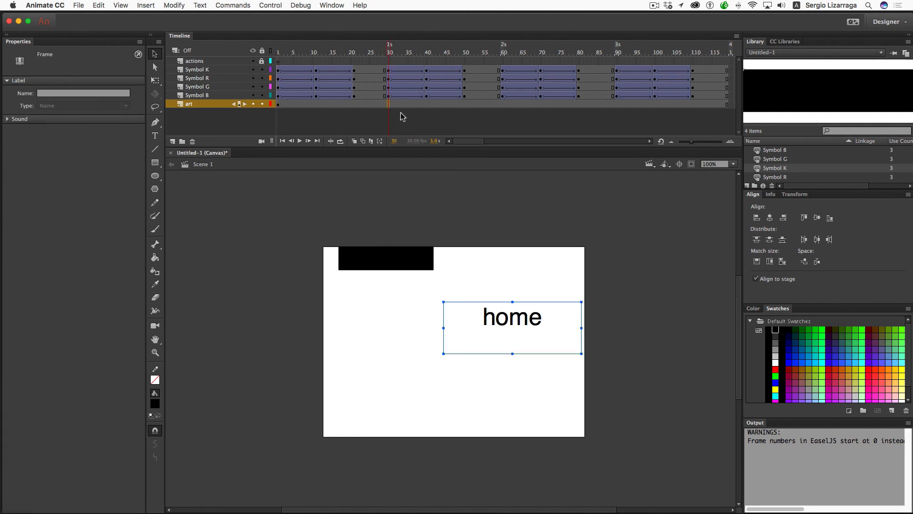
key("F6")
left_click(504, 104)
key("F6")
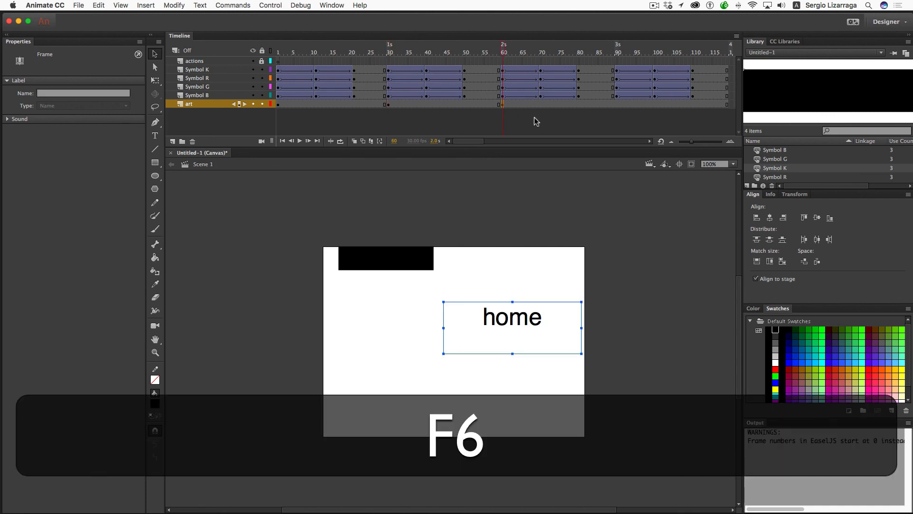
left_click(617, 105)
key("F6")
- Change the art layer's text at frame 30 to "red" and colour it red
left_click(388, 105)
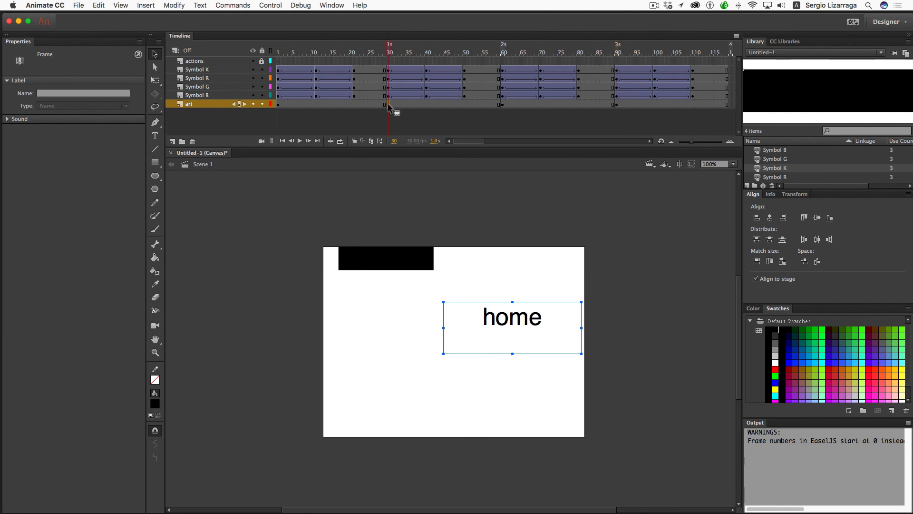
double_click(489, 313)
double_click(490, 314)
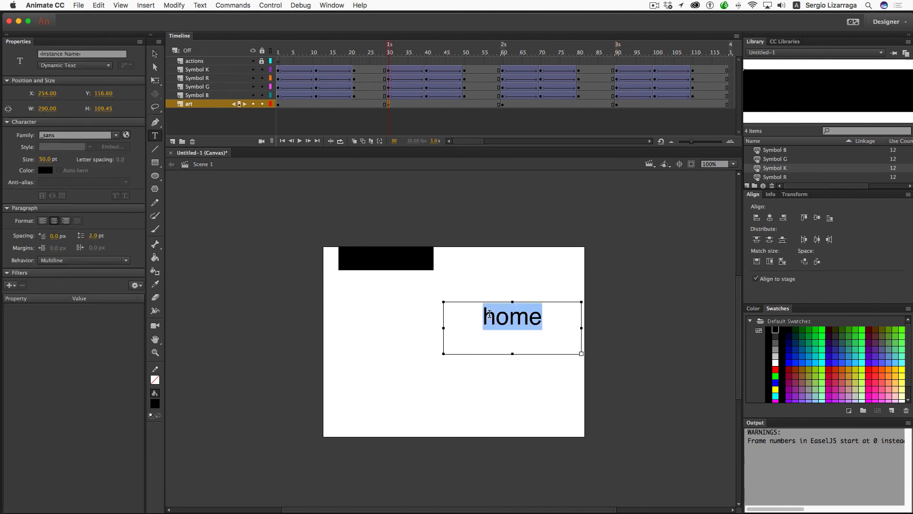
type("red")
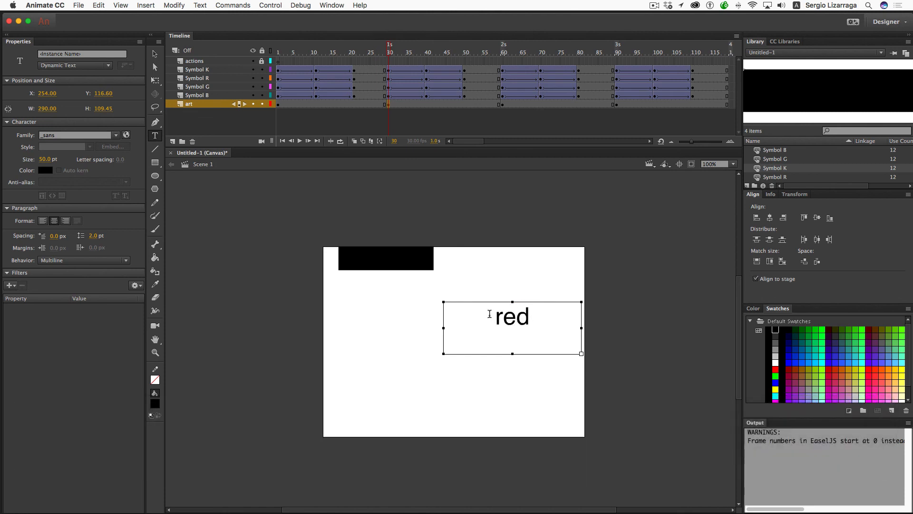
key("super+a")
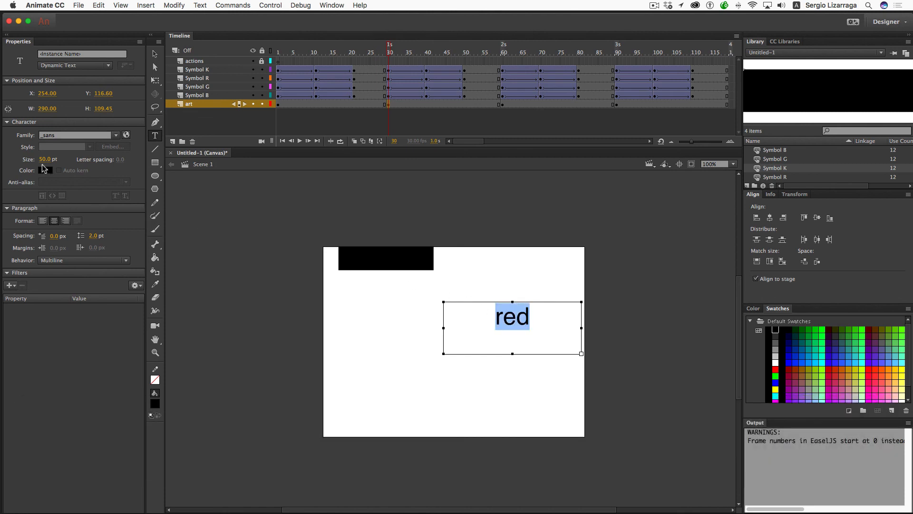
left_click(45, 170)
left_click(84, 233)
- Change the art layer's text at frame 60 to "green" and colour it bright green
left_click(503, 105)
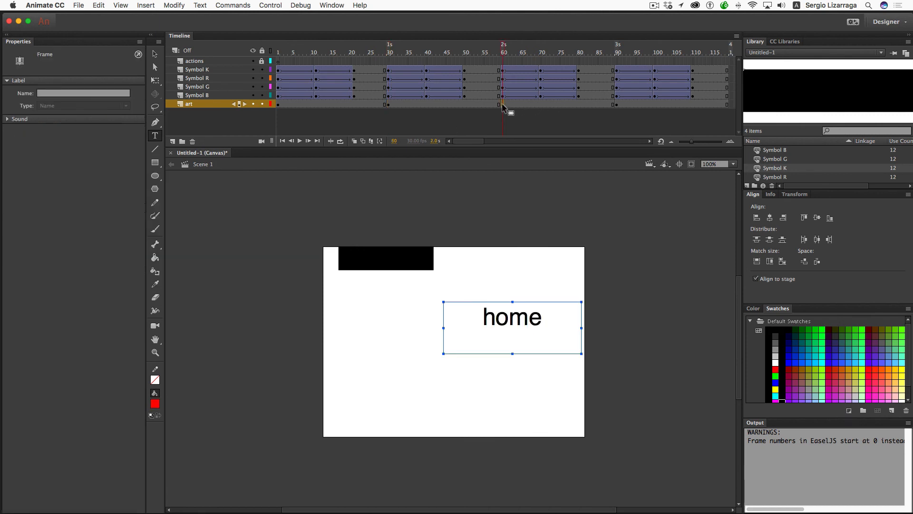
double_click(495, 317)
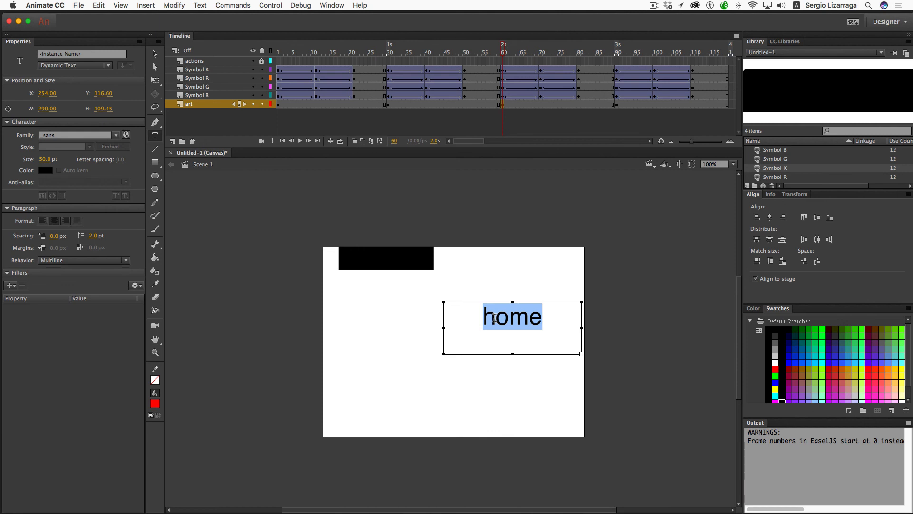
type("green")
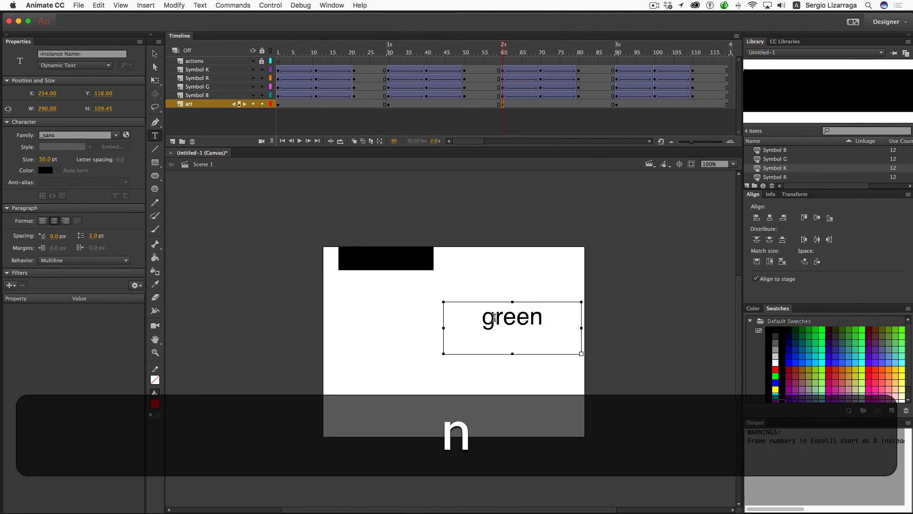
key("super+a")
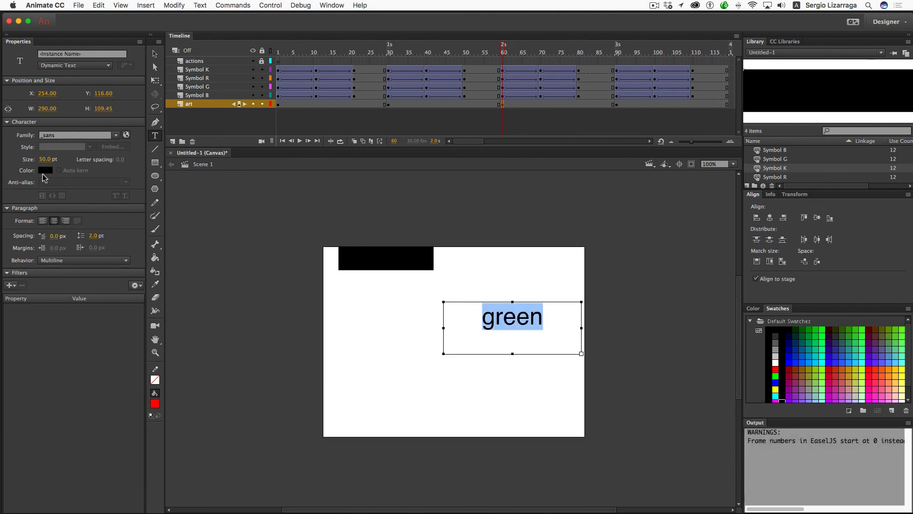
left_click(45, 170)
left_click(81, 241)
- Change the art layer's text at frame 90 to "blue" and colour it blue
left_click(617, 104)
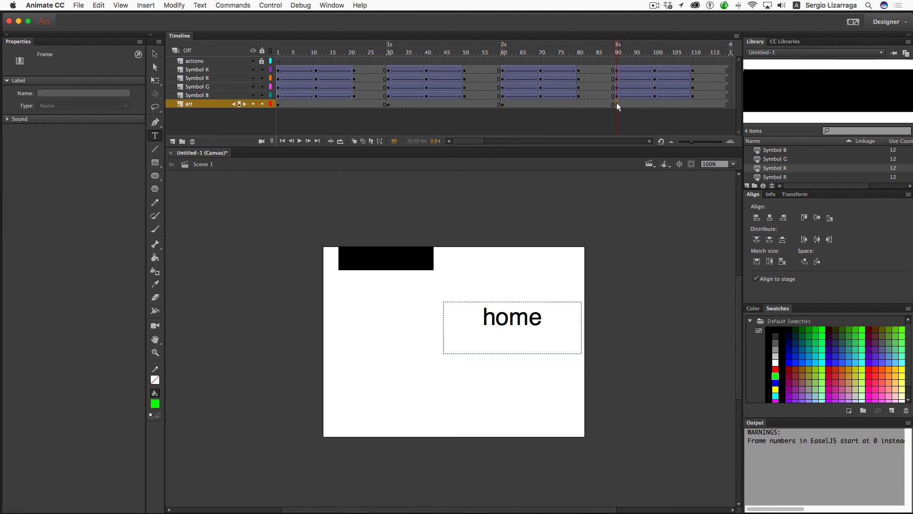
double_click(497, 319)
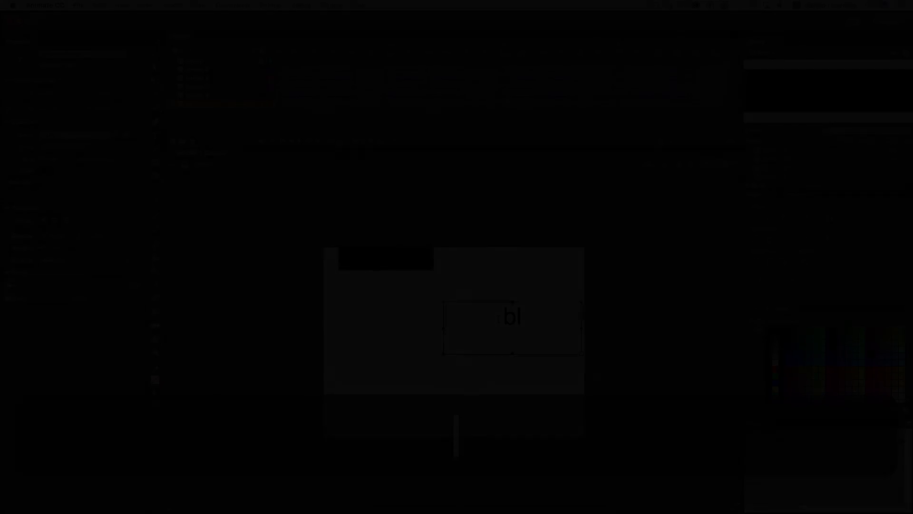
type("blue")
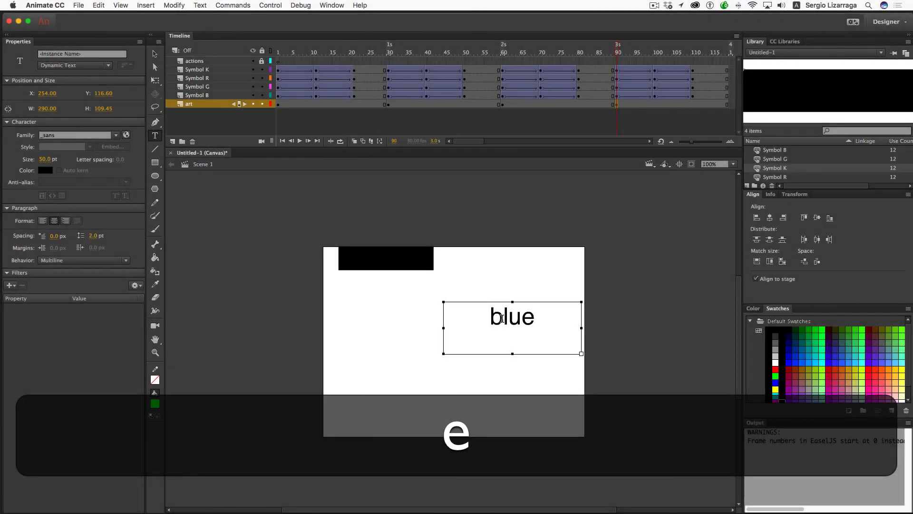
double_click(497, 319)
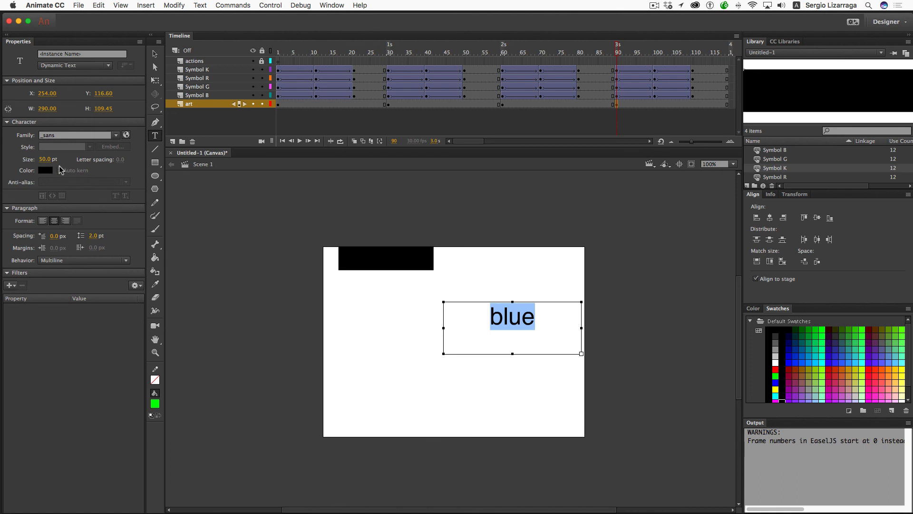
left_click(50, 170)
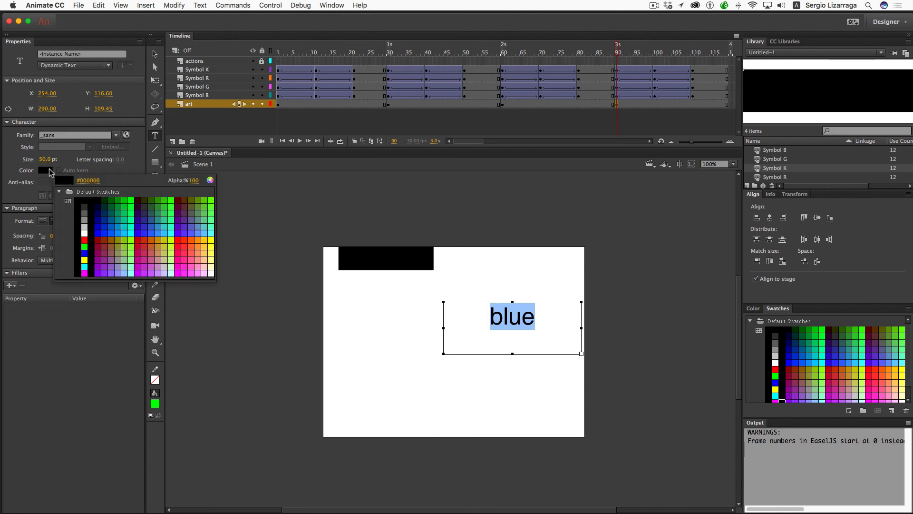
left_click(85, 252)
left_click(208, 240)
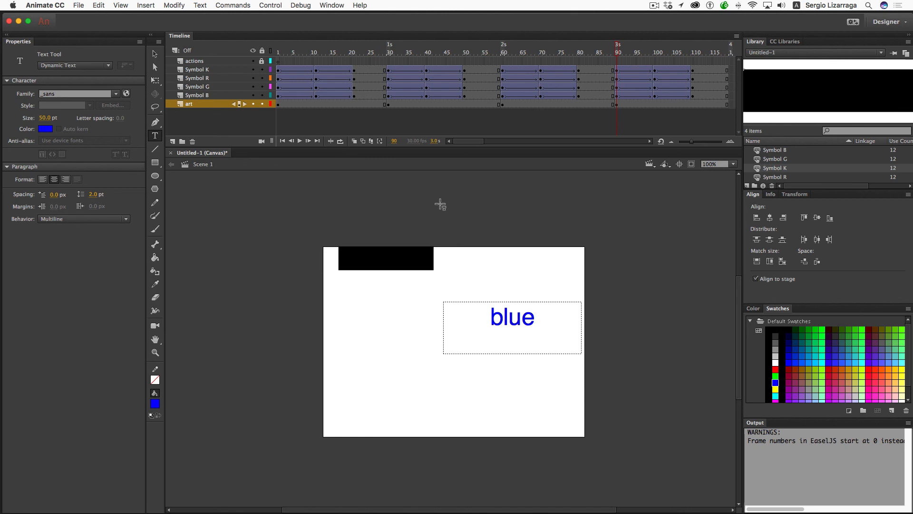
- Review the menu's opening and closing at frames 1, 11 and 21, and the section starting at frame 90
left_click(279, 61)
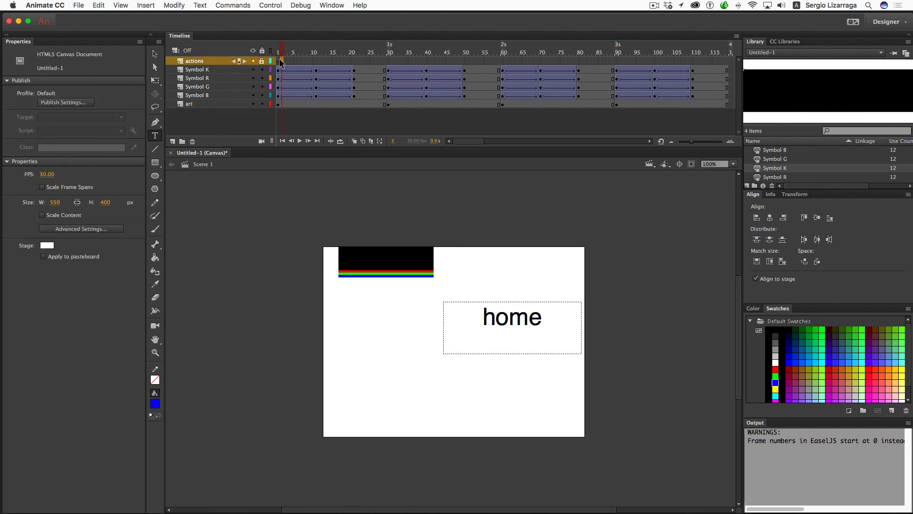
left_click_drag(278, 61, 316, 67)
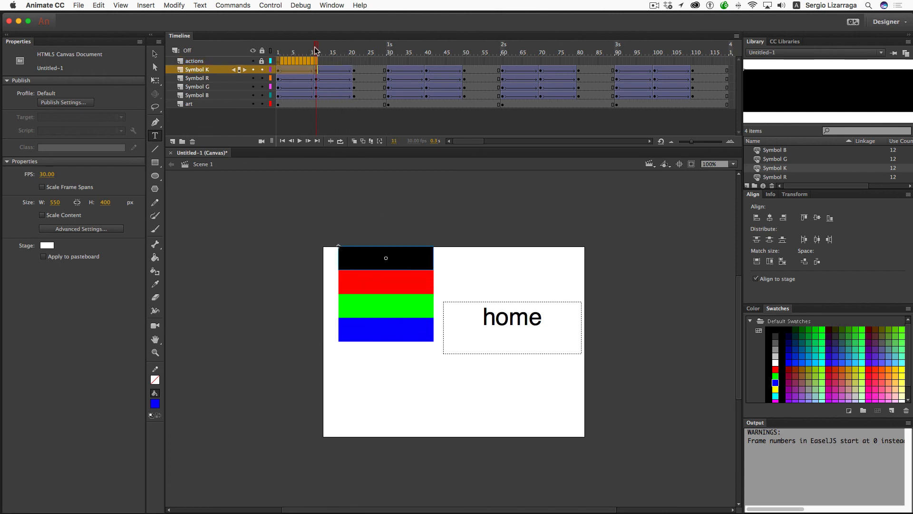
left_click_drag(315, 50, 354, 50)
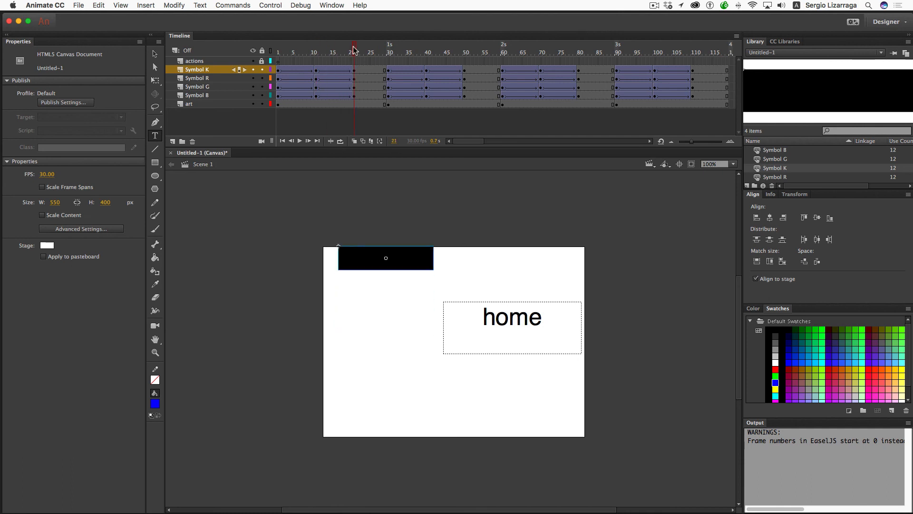
left_click_drag(353, 47, 352, 49)
left_click(354, 61)
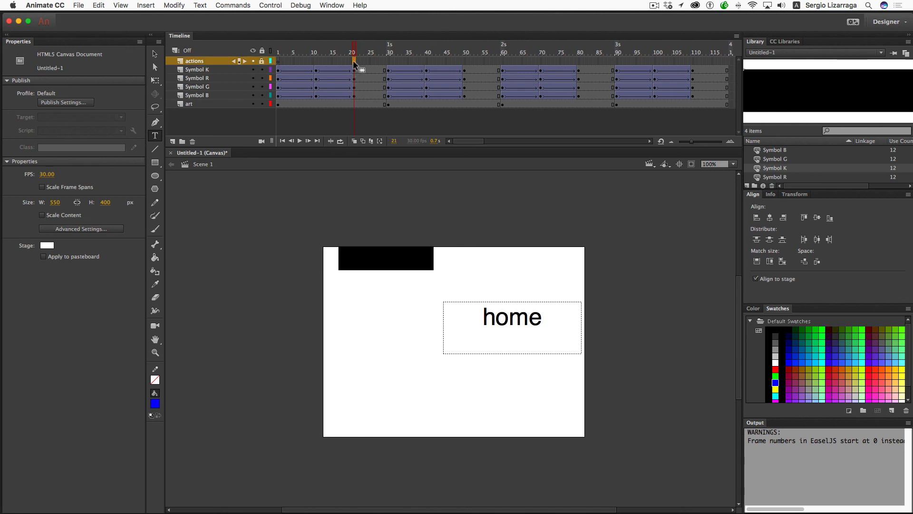
left_click(616, 59)
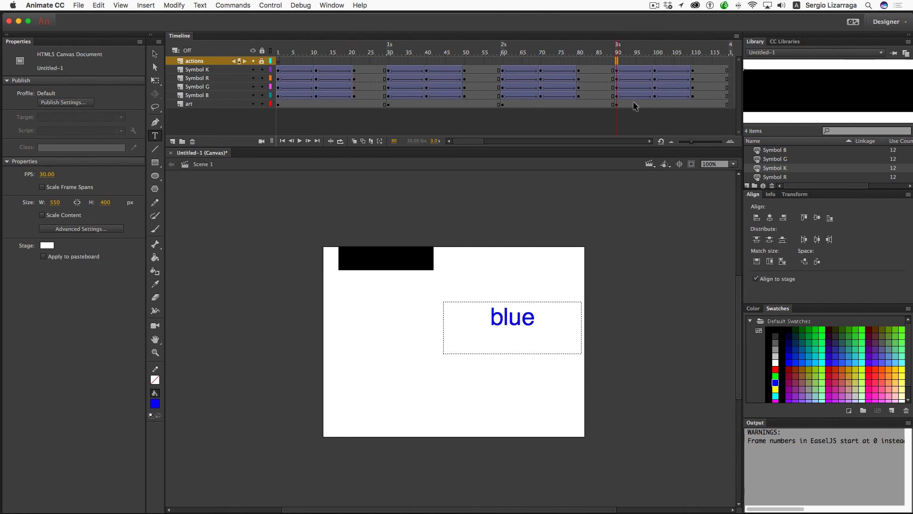